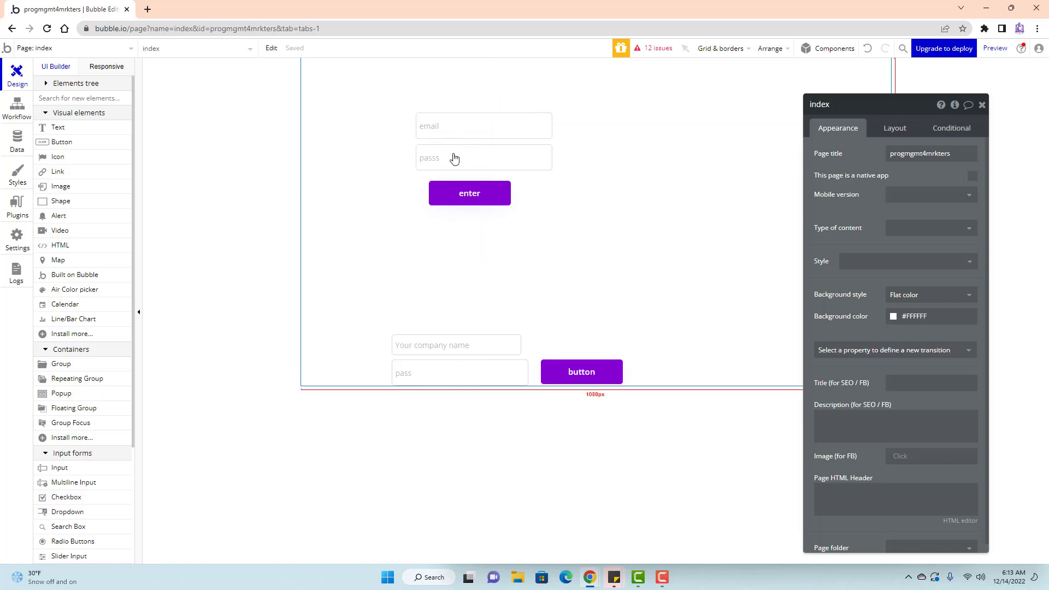
# Select the passs input, email input and enter button in turn to review their properties.
pyautogui.click(426, 169)
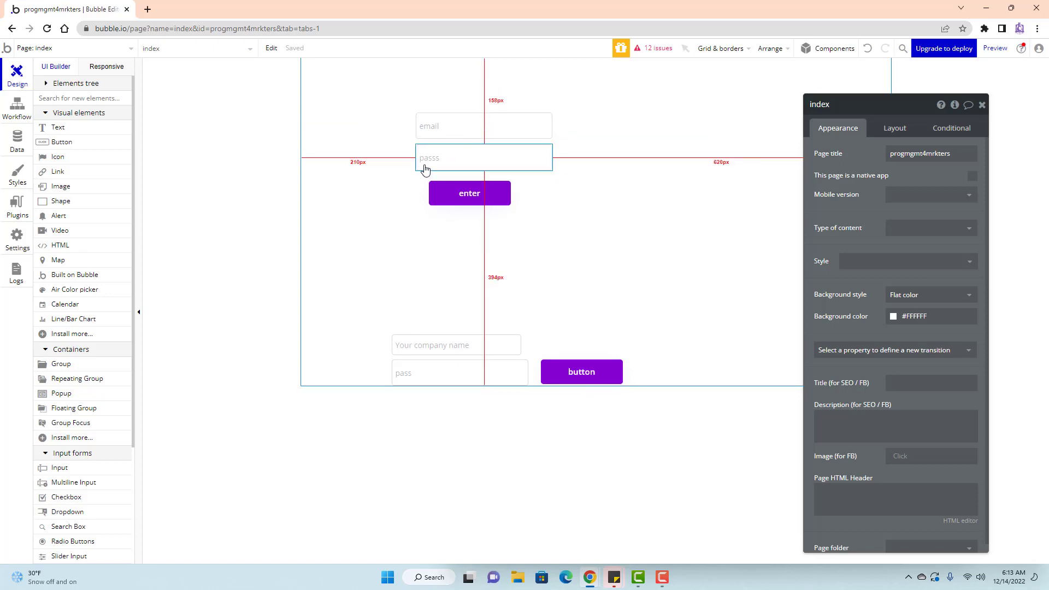
pyautogui.click(429, 129)
pyautogui.click(421, 148)
pyautogui.click(428, 122)
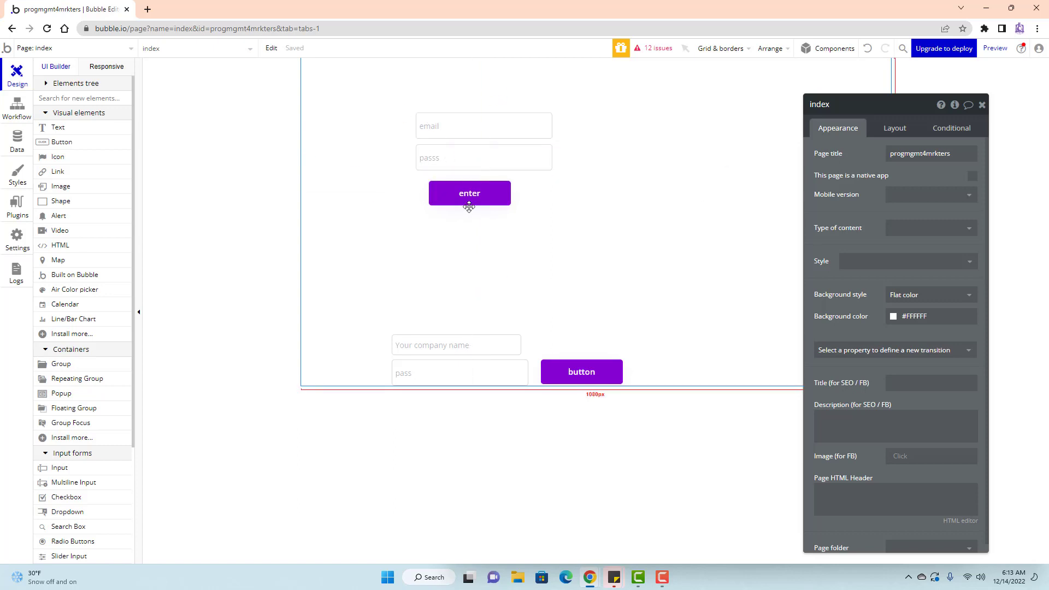
pyautogui.click(465, 203)
pyautogui.click(431, 160)
pyautogui.click(438, 132)
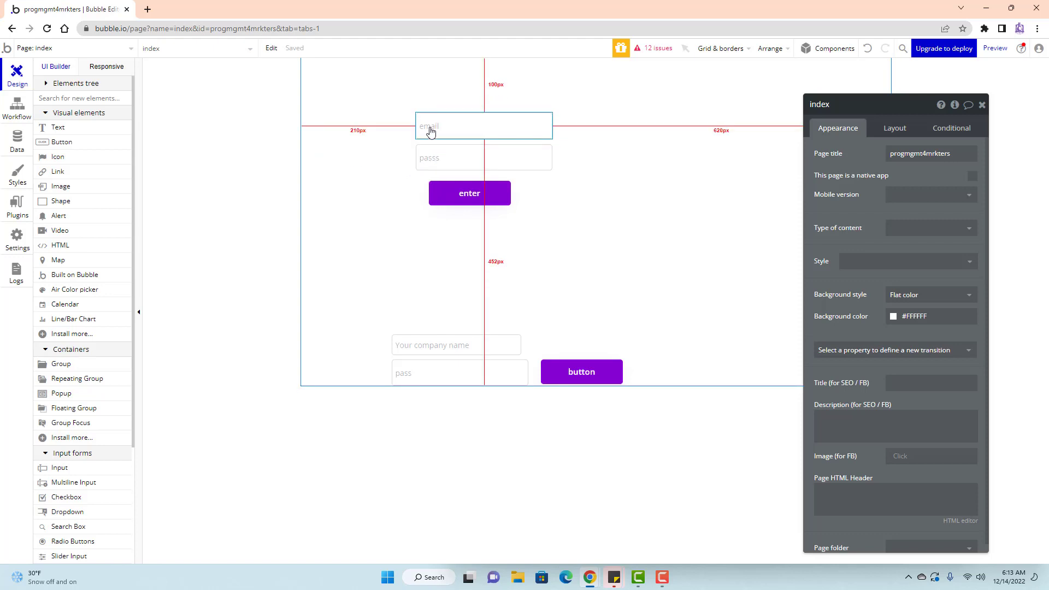
pyautogui.click(480, 196)
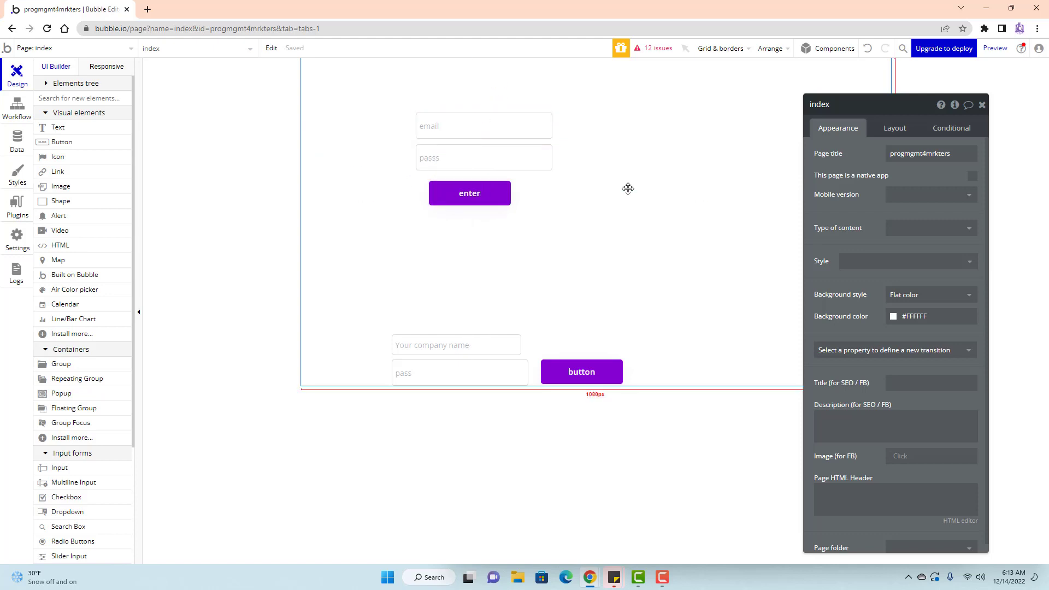
pyautogui.click(448, 195)
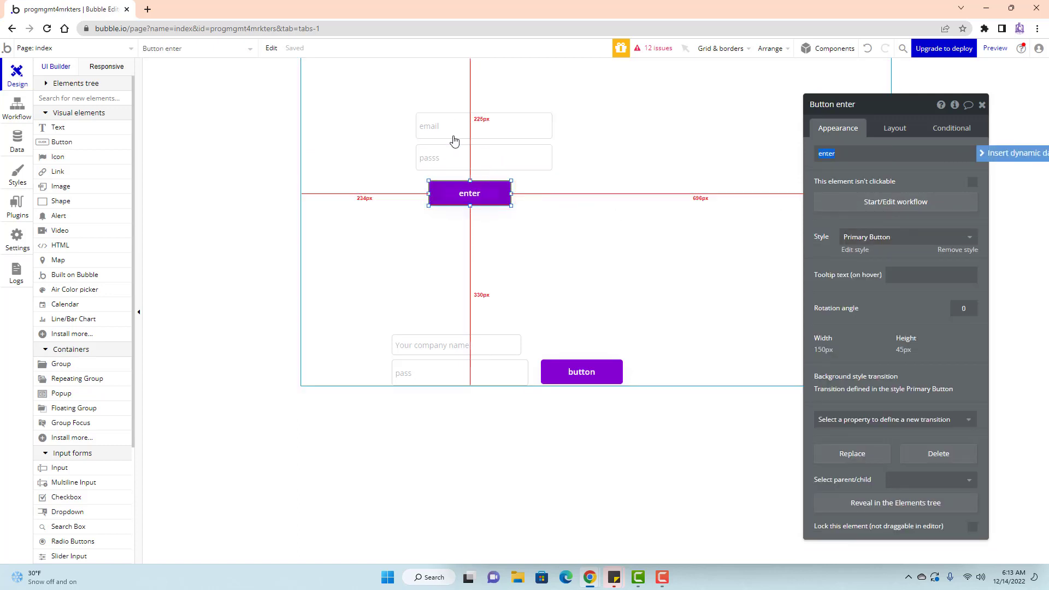
pyautogui.click(352, 198)
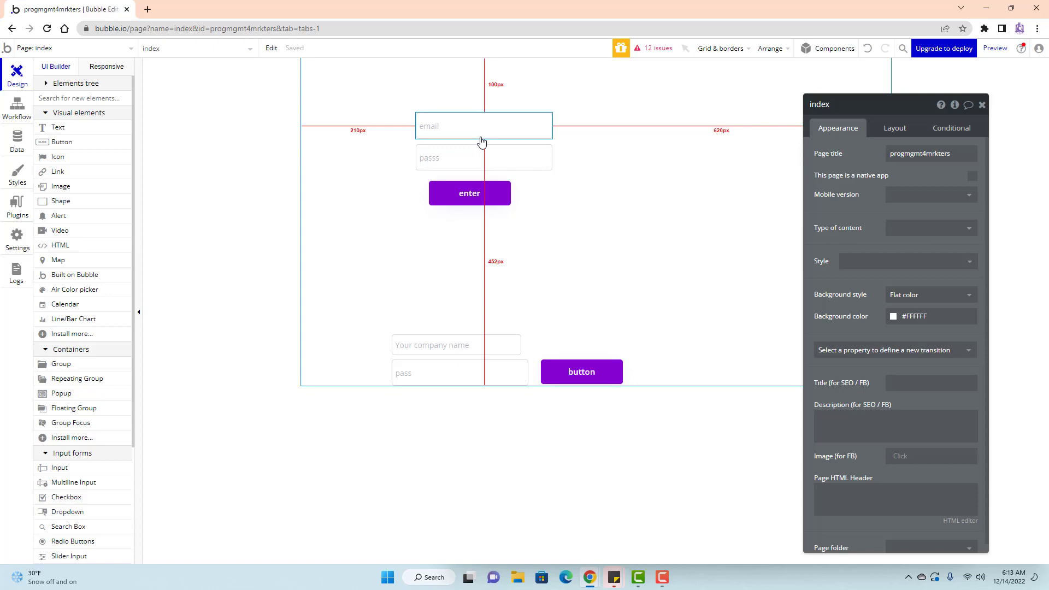
# Tick 'This input should not be empty' for both the email and passs inputs.
pyautogui.click(500, 128)
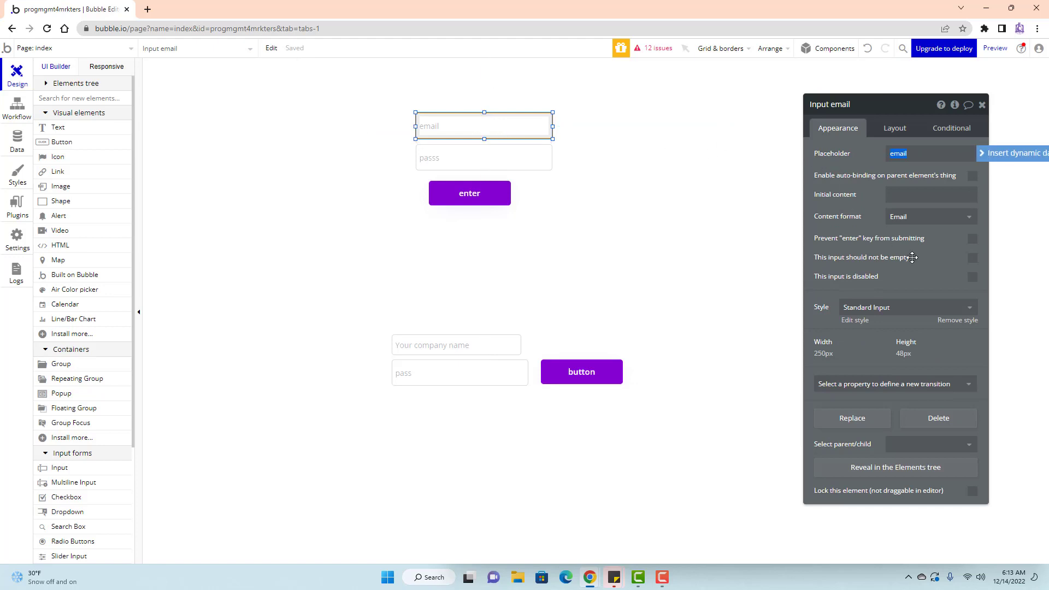
pyautogui.click(973, 262)
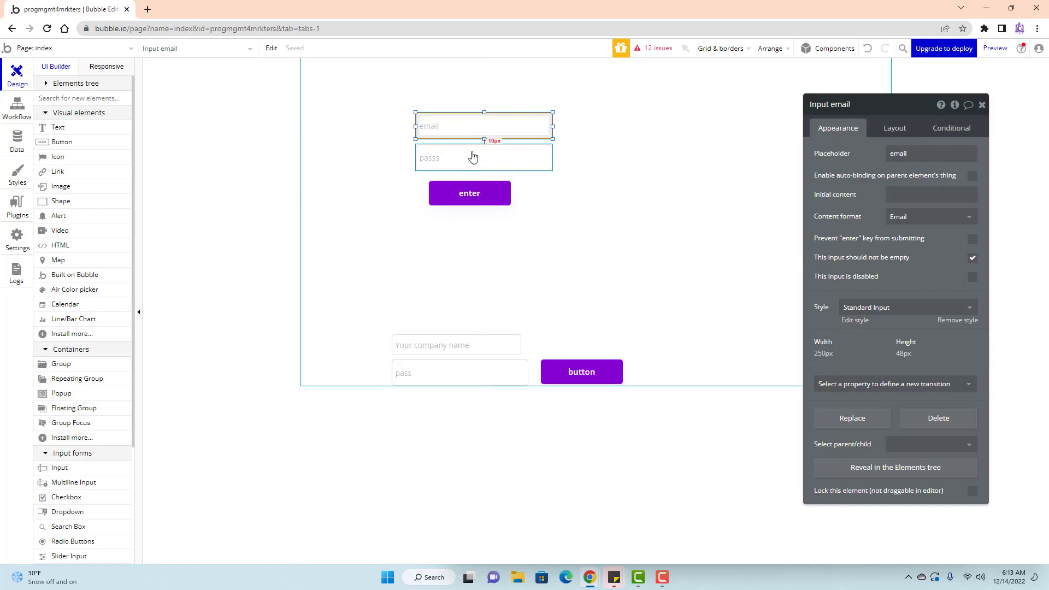
pyautogui.click(464, 164)
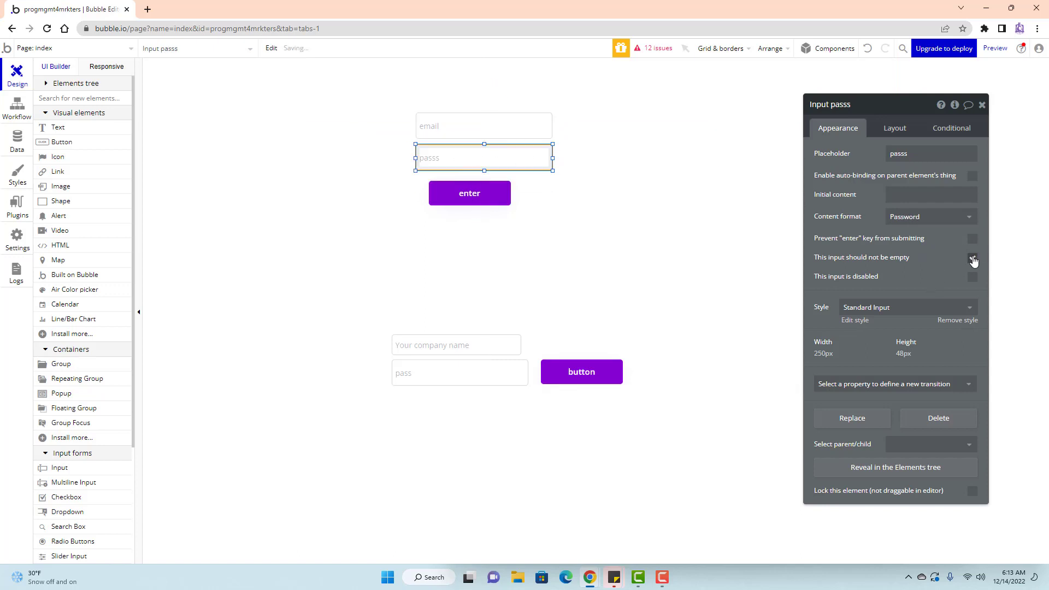
pyautogui.click(974, 260)
pyautogui.click(644, 208)
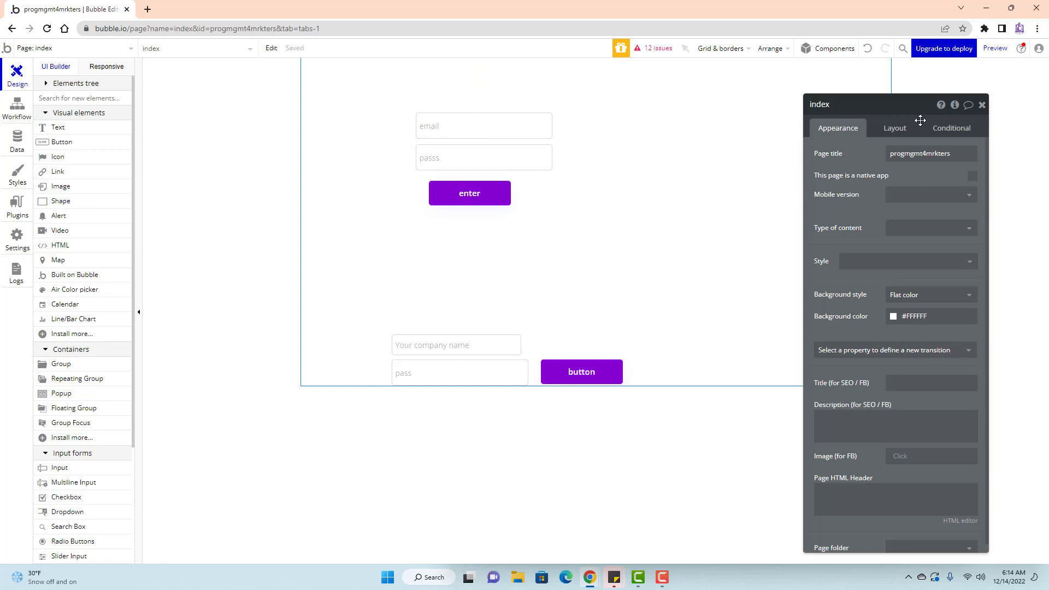
# Review the enter button's click workflow, then launch the index page preview.
pyautogui.click(484, 196)
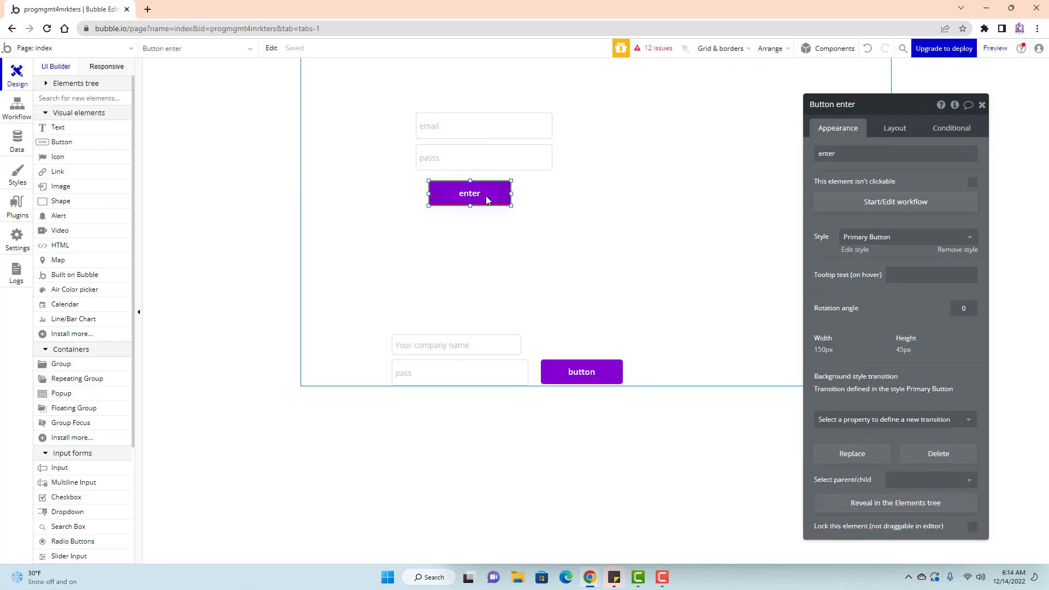
pyautogui.click(850, 210)
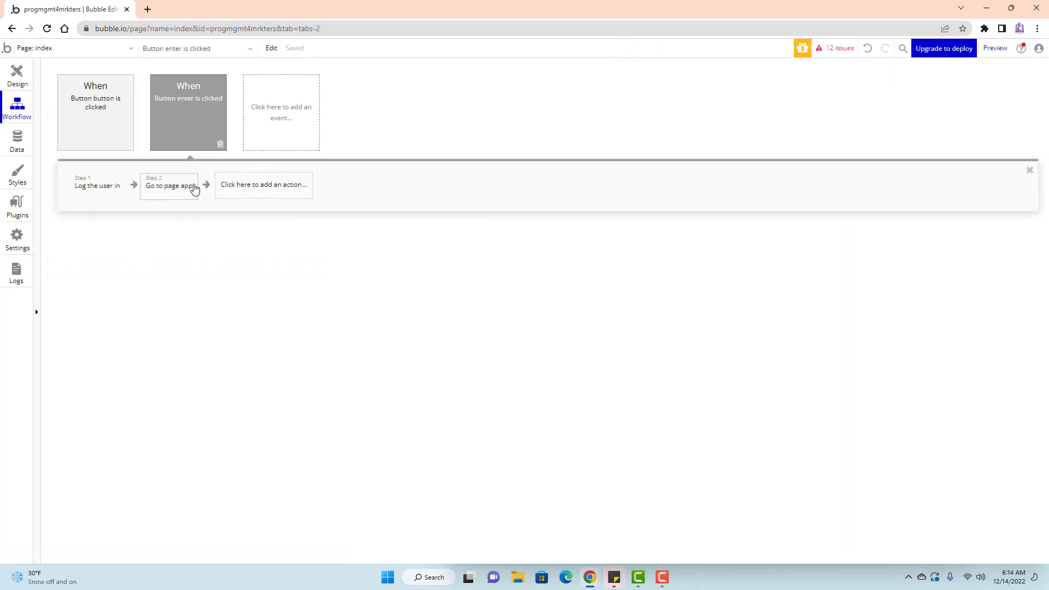
pyautogui.click(17, 77)
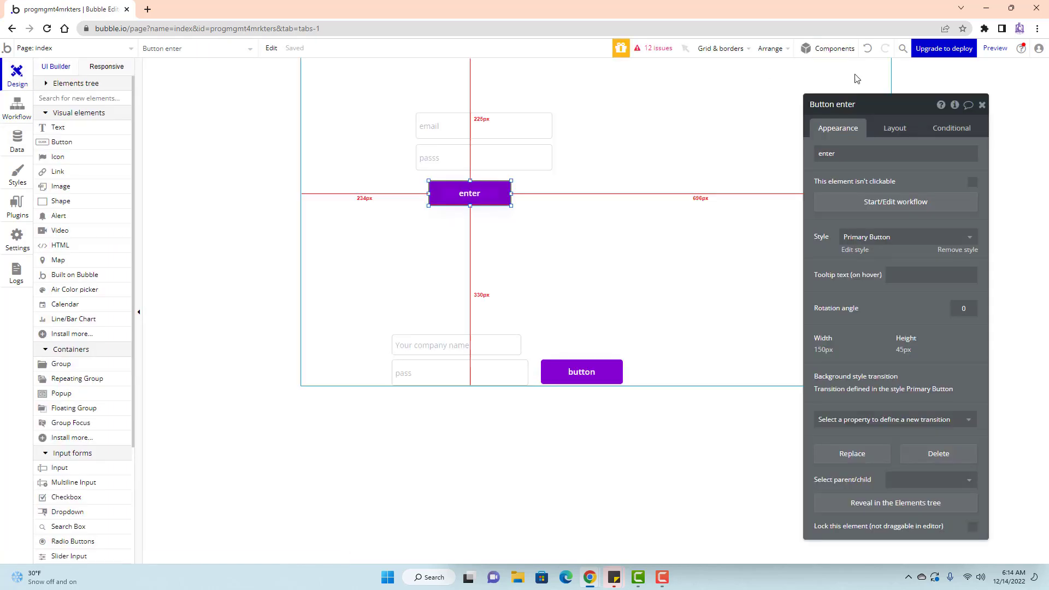
pyautogui.click(995, 48)
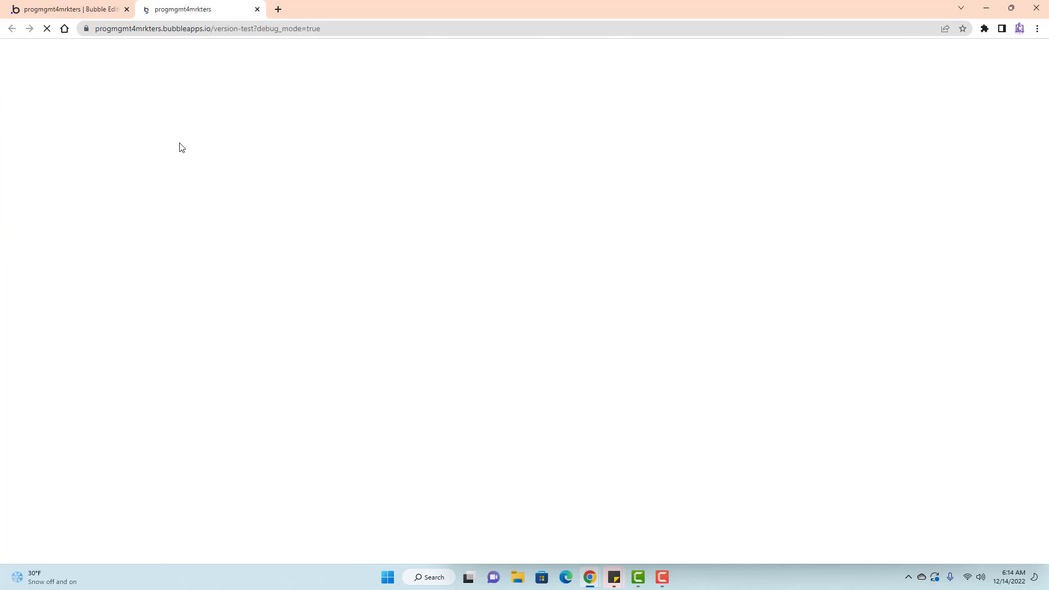
# Submit the empty login form in preview, then review the email input's Conditional styles.
pyautogui.click(421, 184)
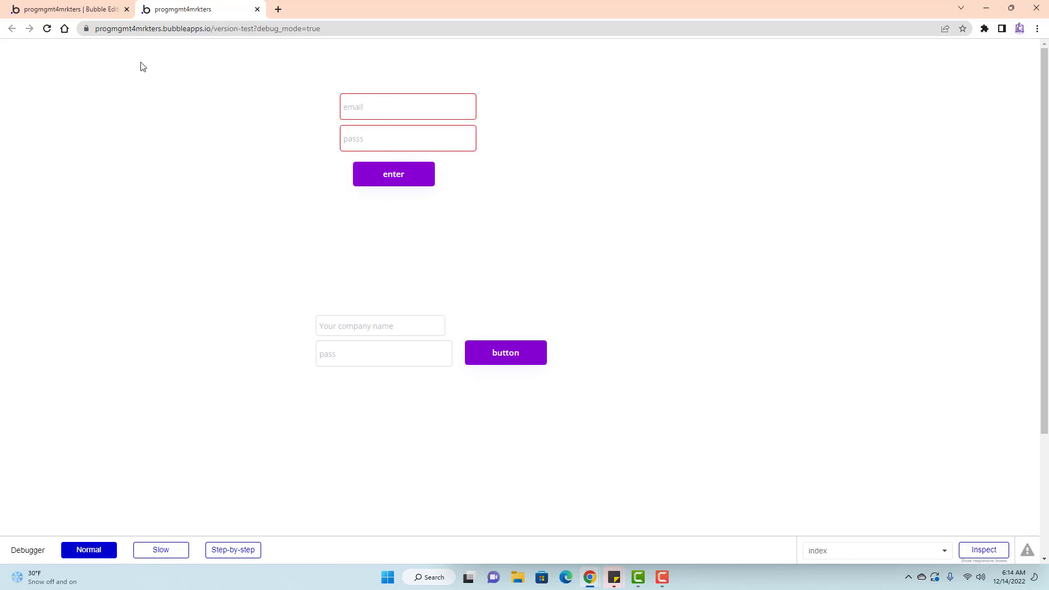
pyautogui.click(104, 9)
pyautogui.click(547, 128)
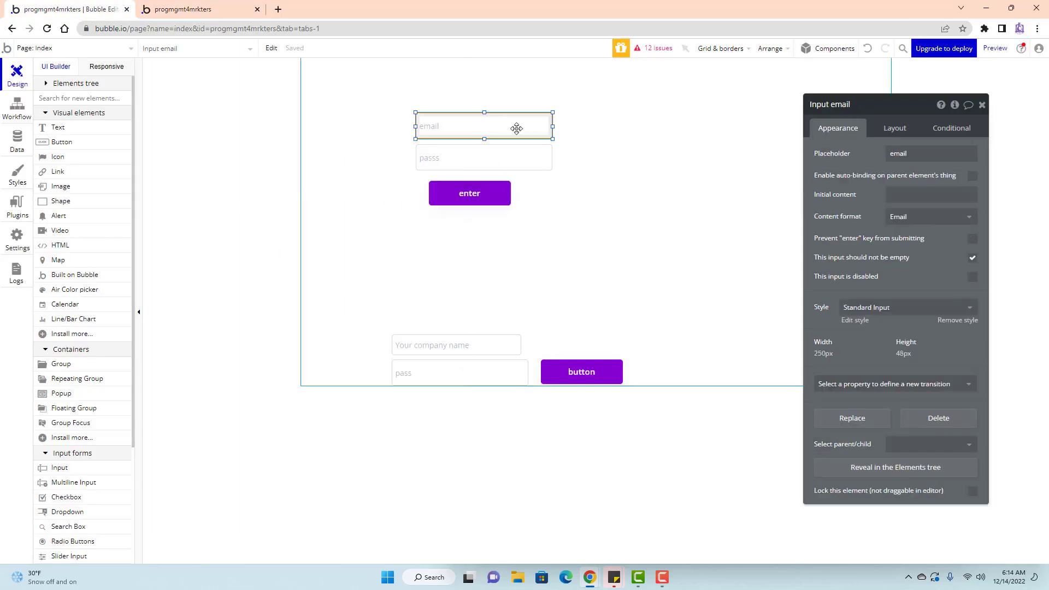
pyautogui.click(958, 132)
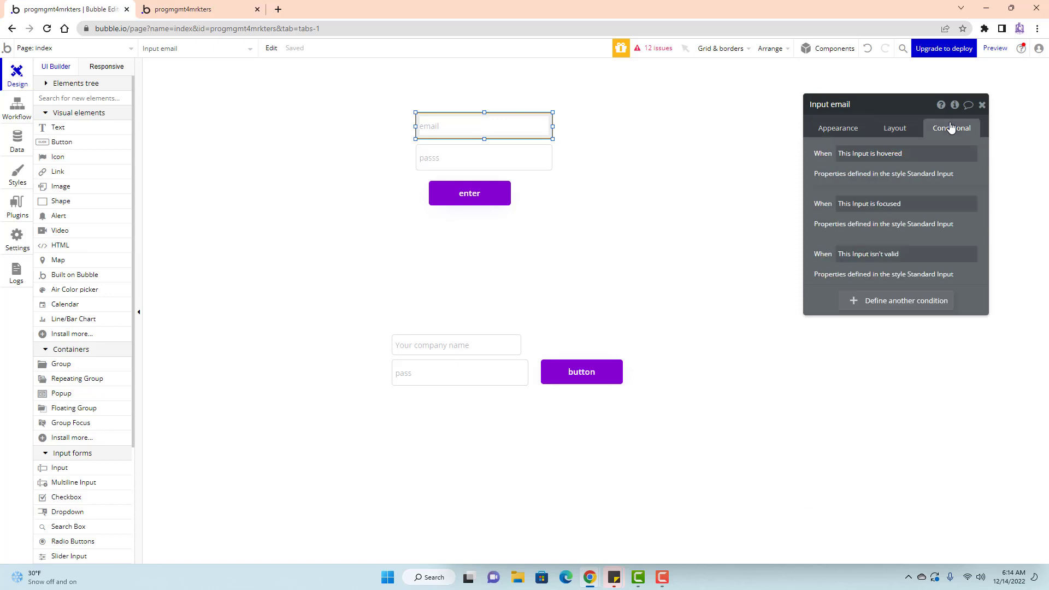
pyautogui.click(838, 131)
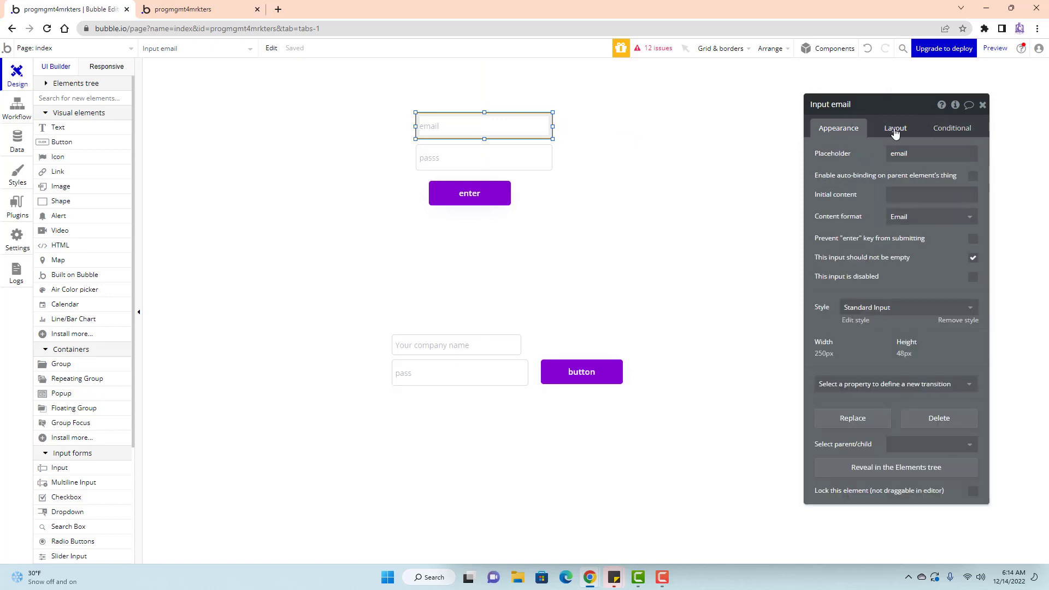
pyautogui.click(951, 131)
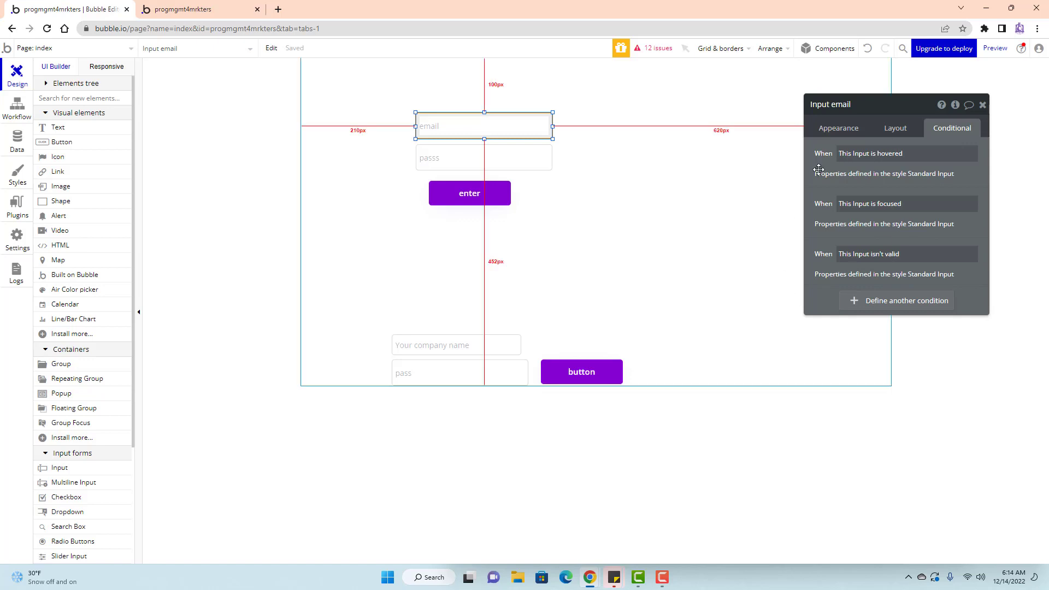
pyautogui.click(839, 129)
# Check the passs input's Conditional styles and go back to the preview.
pyautogui.click(482, 161)
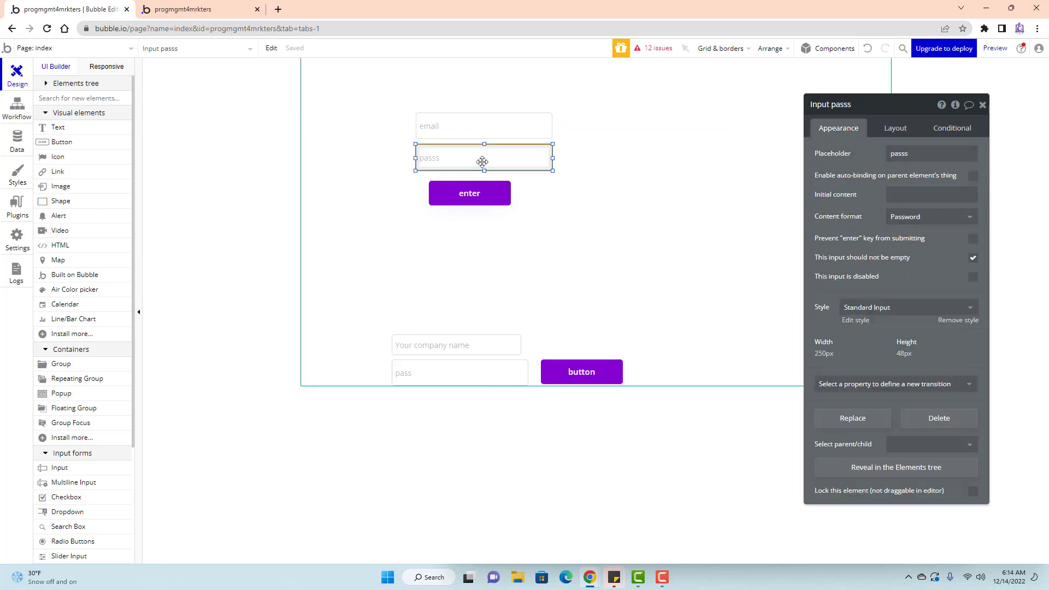
pyautogui.click(944, 134)
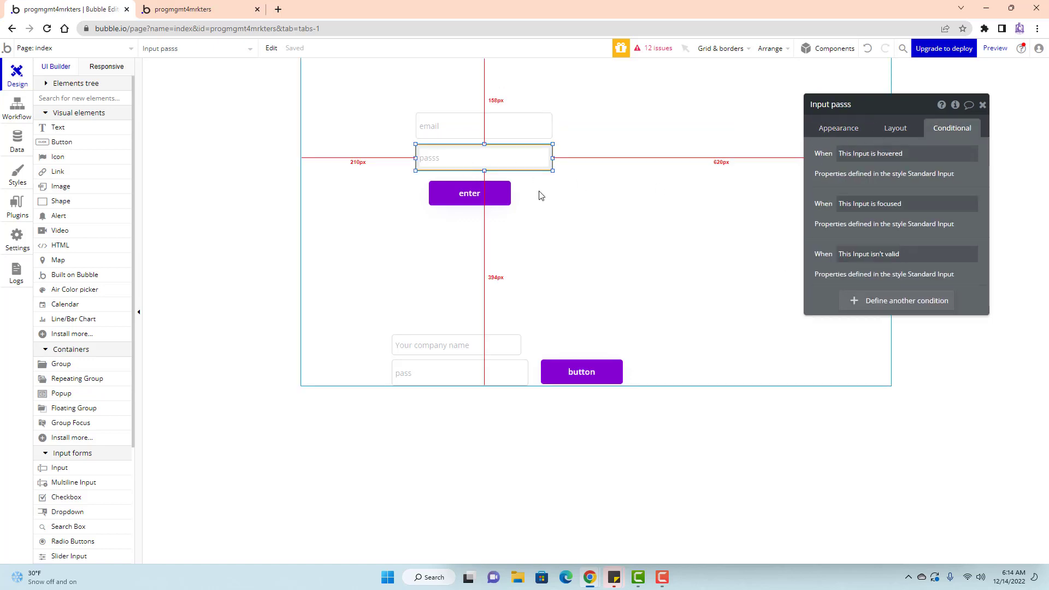
pyautogui.click(185, 9)
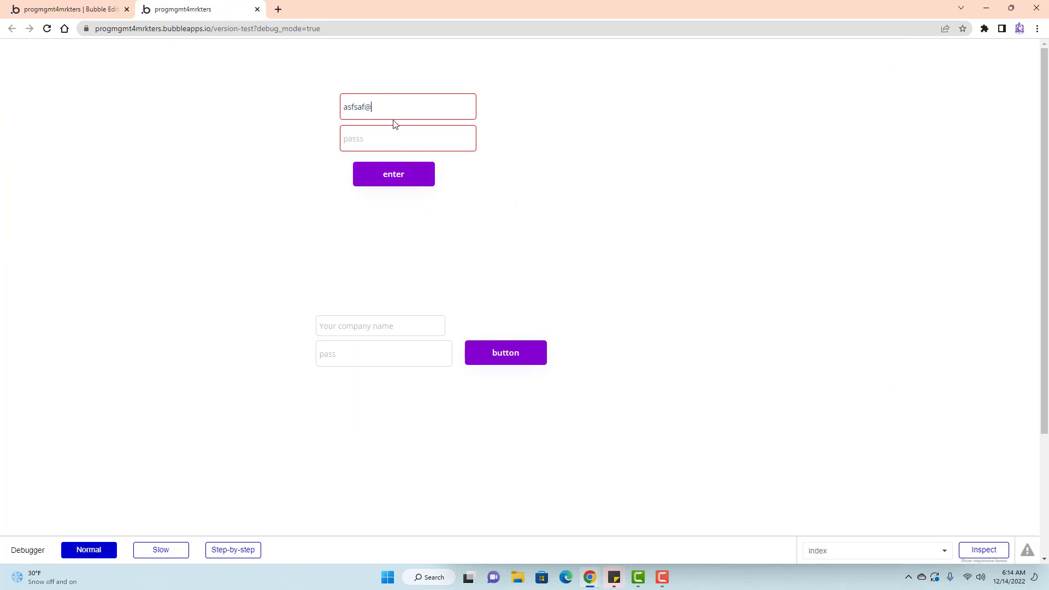
# Try logging in with a test email address and password 123, dismiss the alert, return to the editor.
pyautogui.press('Tab')
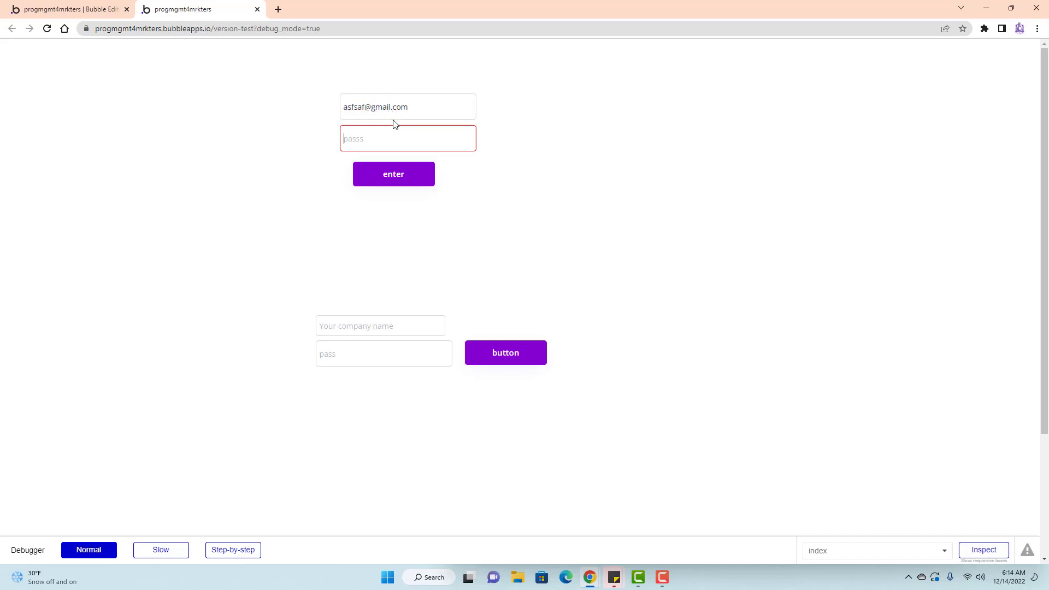
pyautogui.write('123')
pyautogui.click(411, 176)
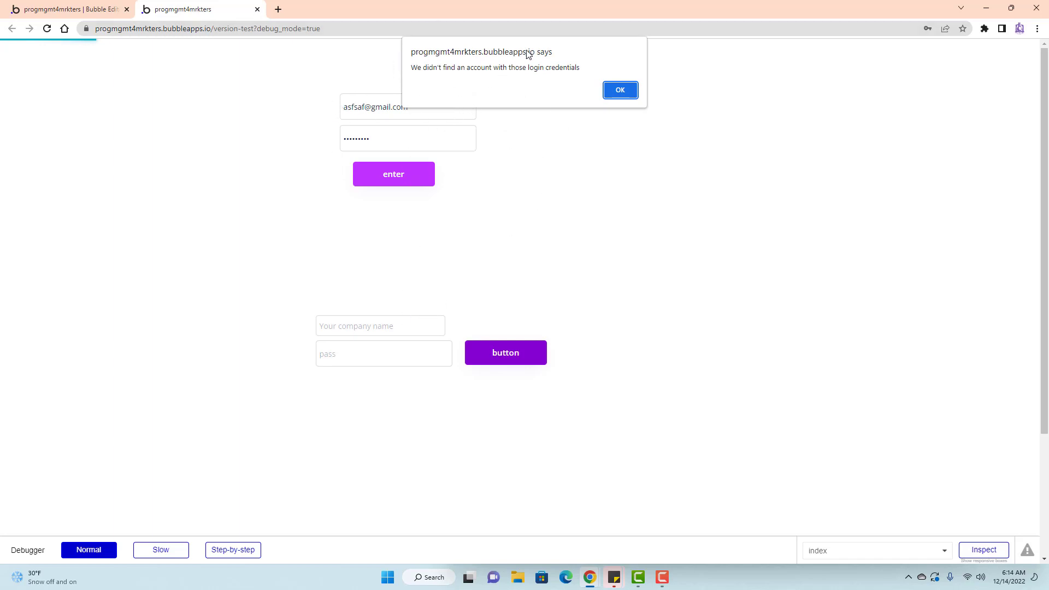
pyautogui.click(620, 90)
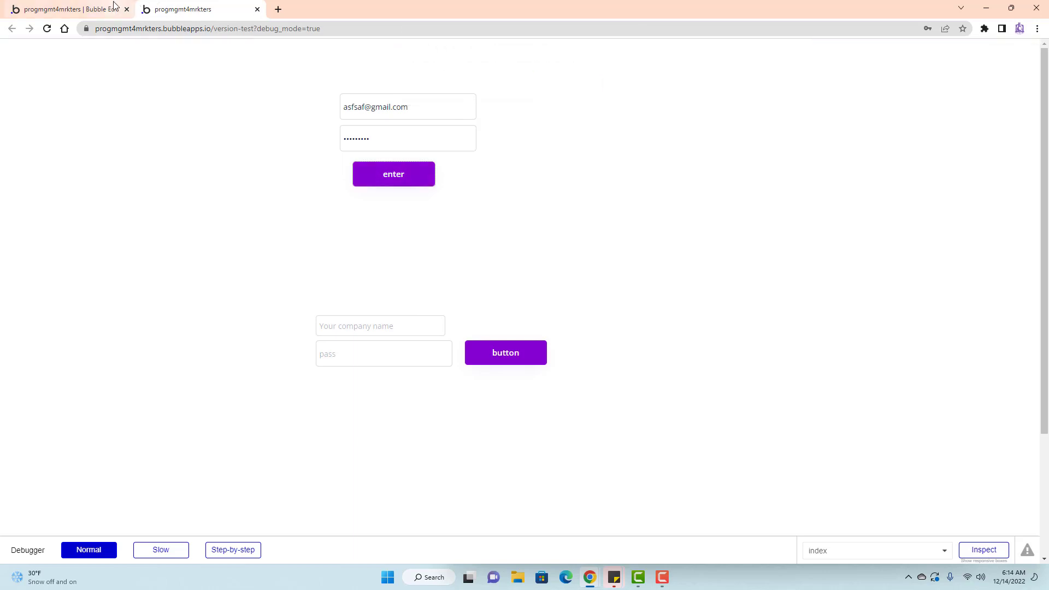
pyautogui.click(104, 10)
pyautogui.click(340, 173)
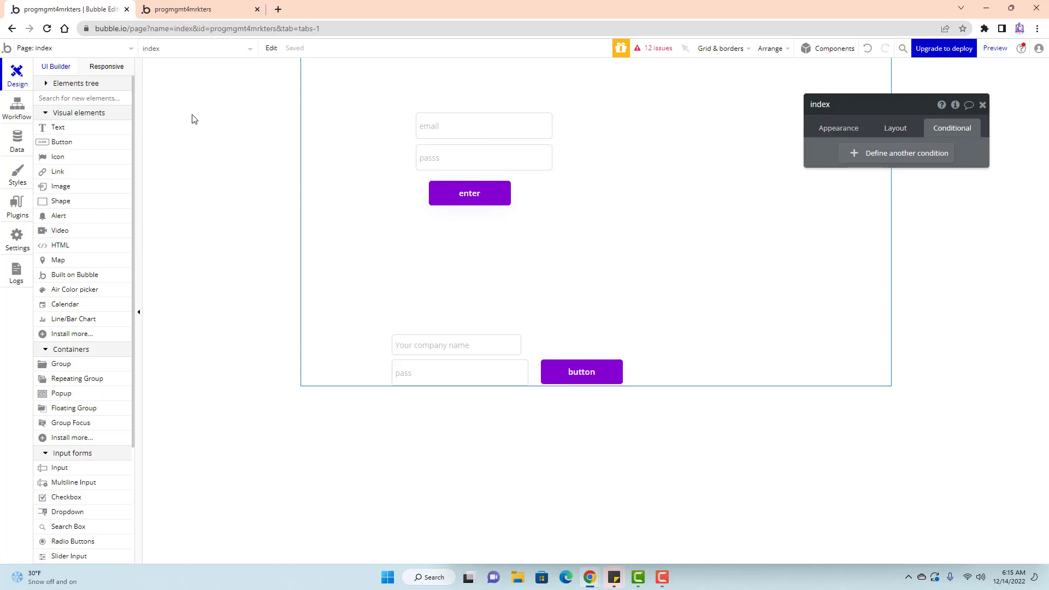
# Close the index page's properties panel.
pyautogui.click(983, 105)
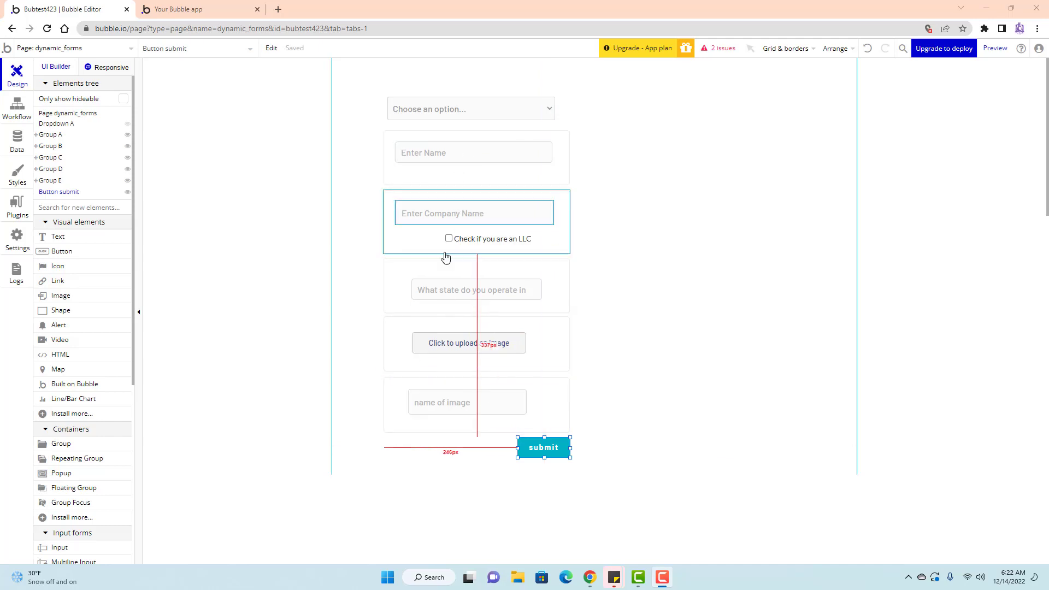
# Inspect the Enter Name, Company Name, state, image uploader and name of image inputs' settings.
pyautogui.doubleClick(458, 163)
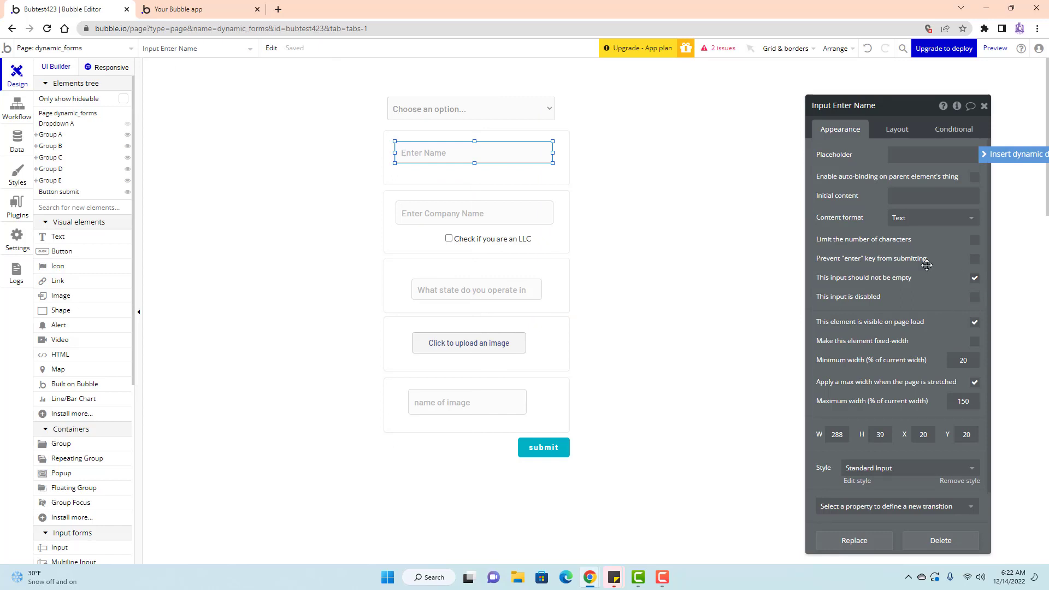
pyautogui.click(454, 214)
pyautogui.click(484, 290)
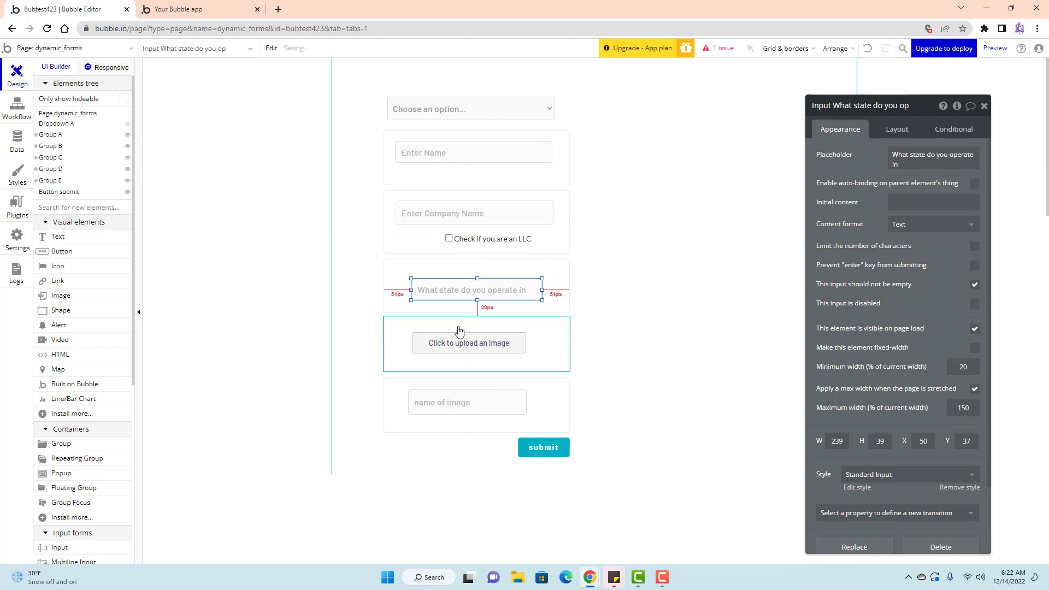
pyautogui.click(481, 344)
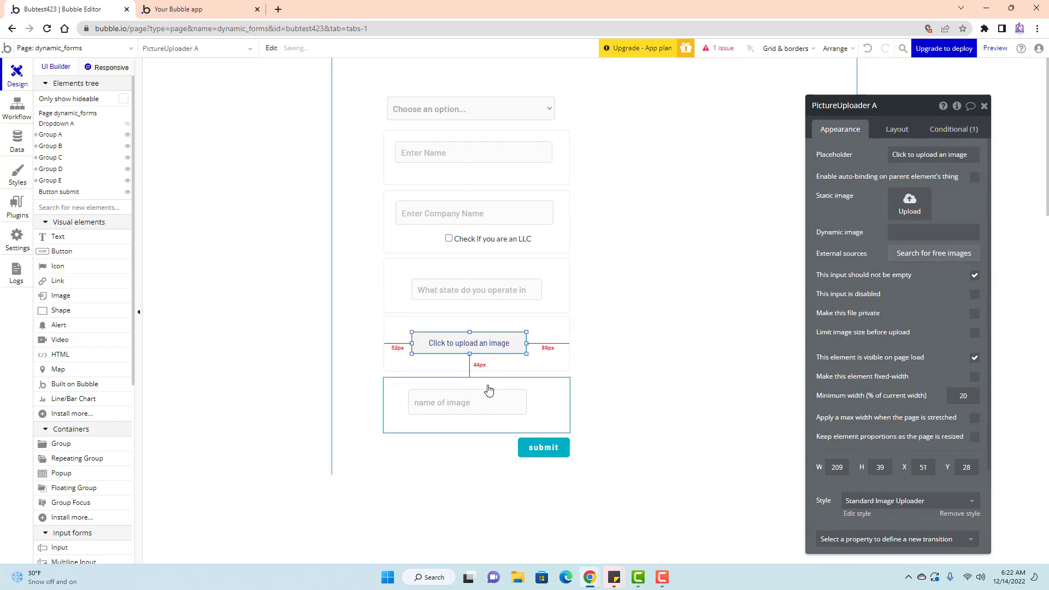
pyautogui.click(469, 402)
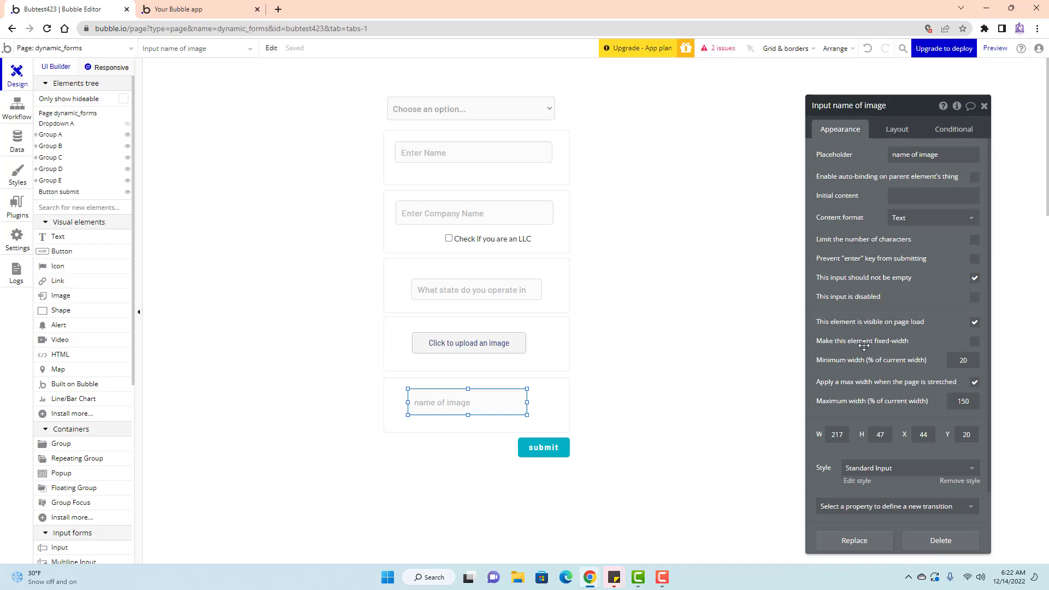
pyautogui.click(985, 107)
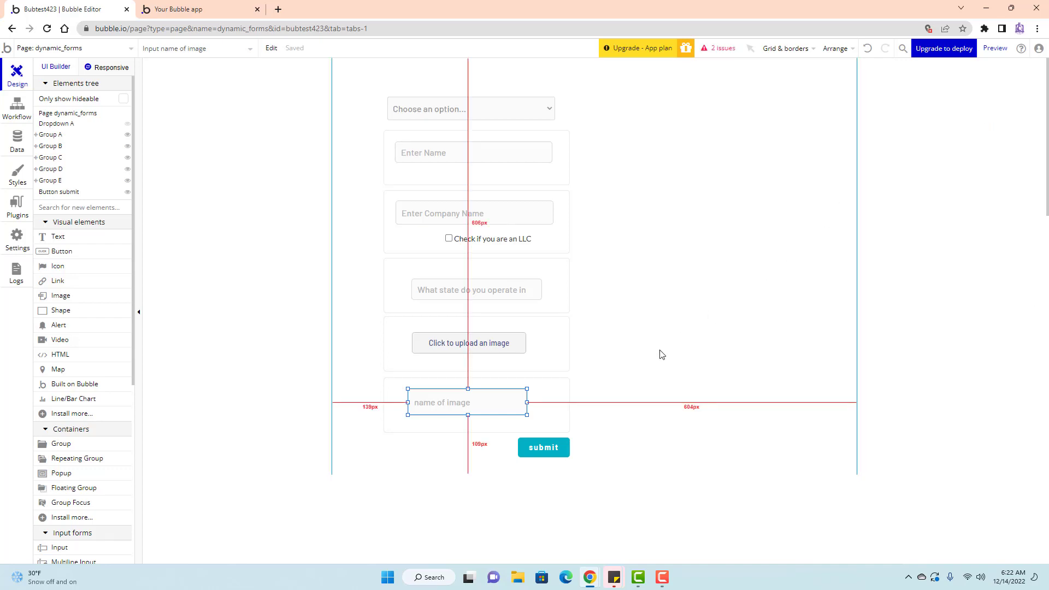
pyautogui.click(738, 212)
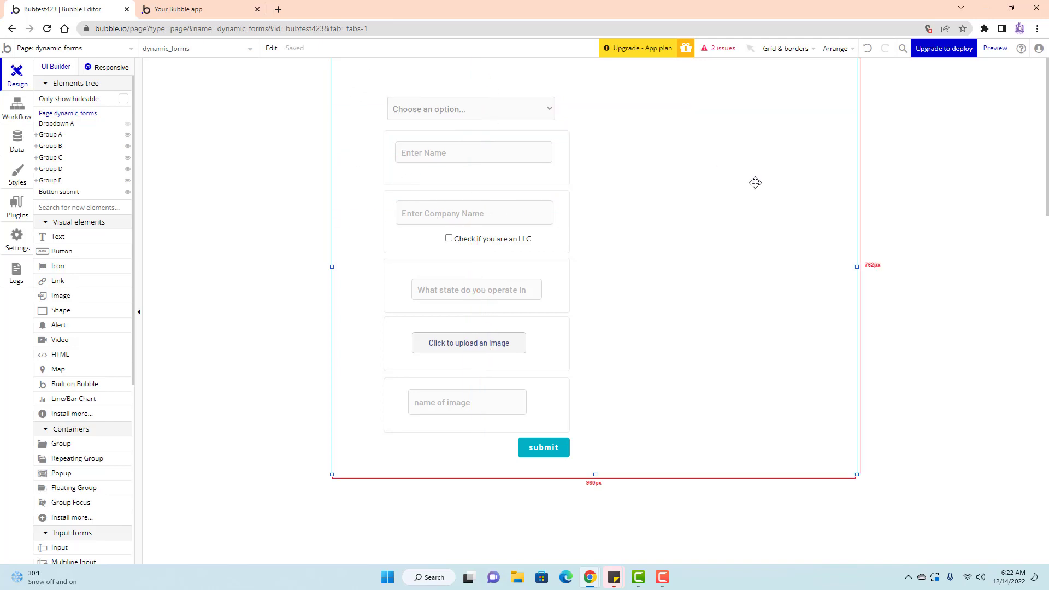
# Reload the preview, choose Option 1, enter 654654 as the name and submit.
pyautogui.click(232, 7)
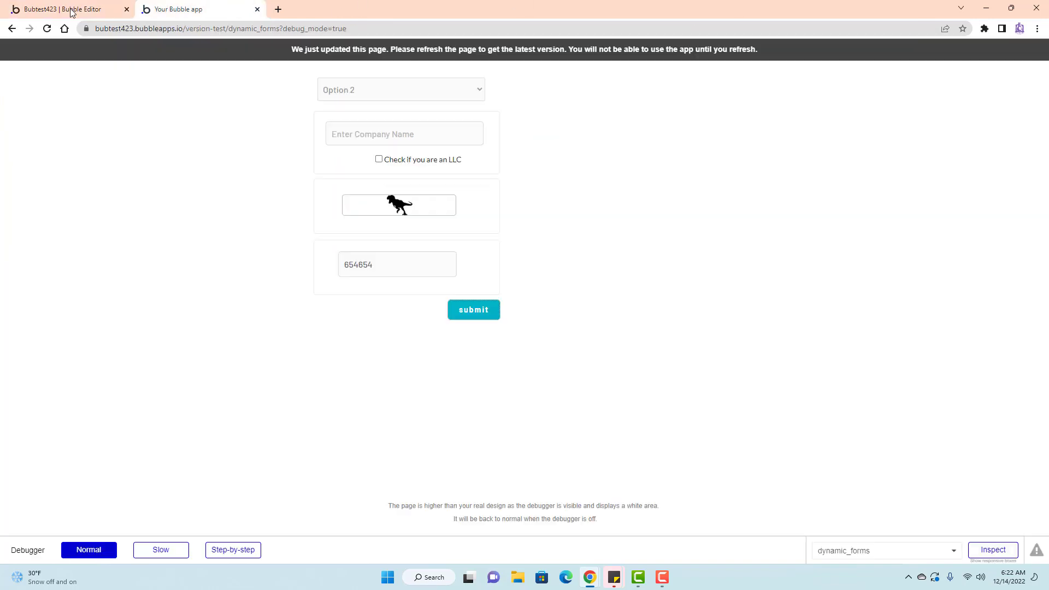
pyautogui.click(47, 29)
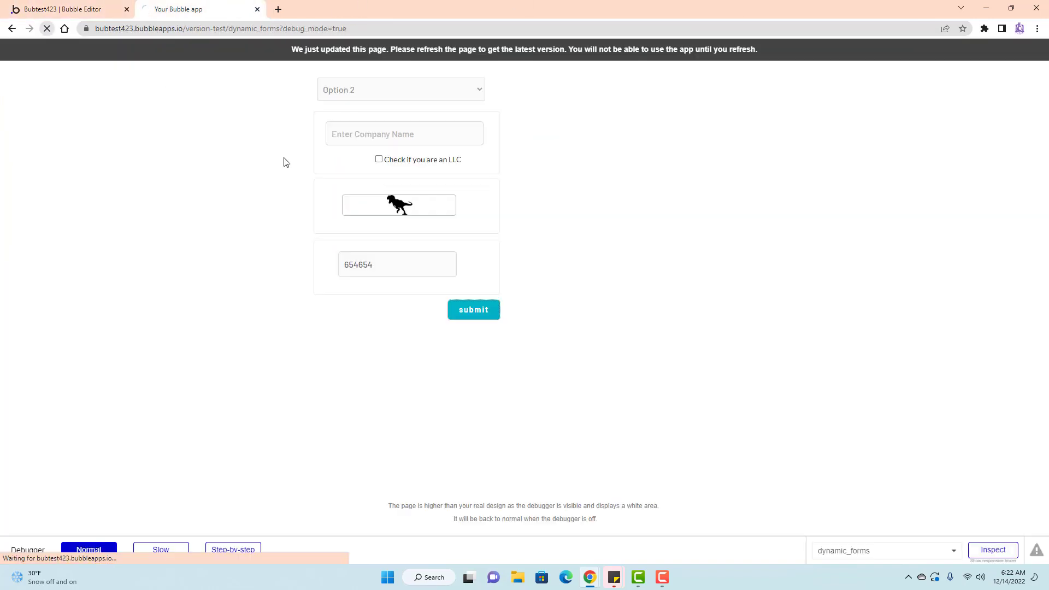
pyautogui.click(392, 100)
pyautogui.click(383, 118)
pyautogui.write('654654')
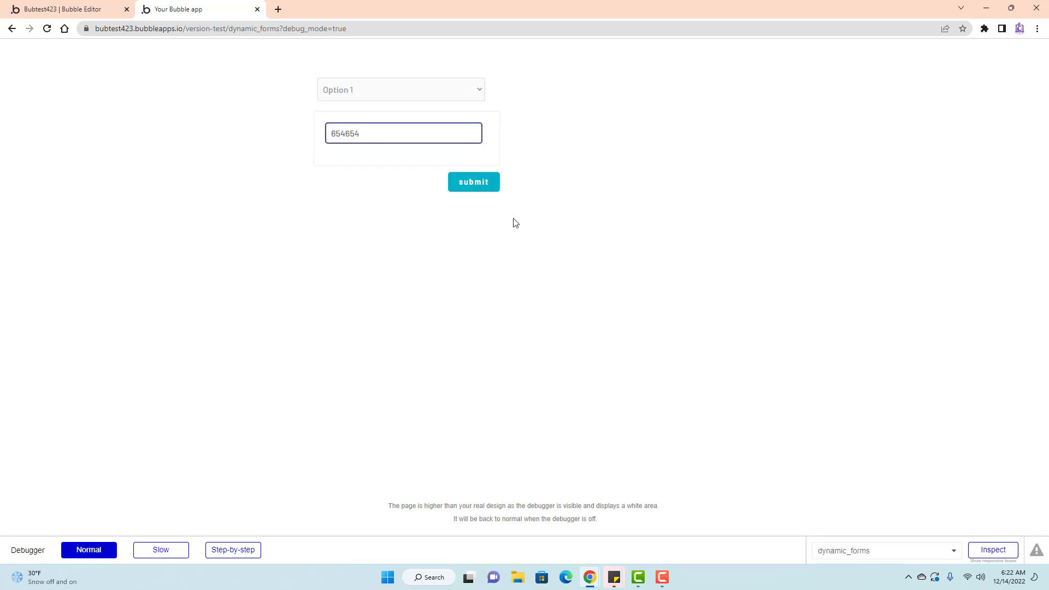
pyautogui.click(489, 188)
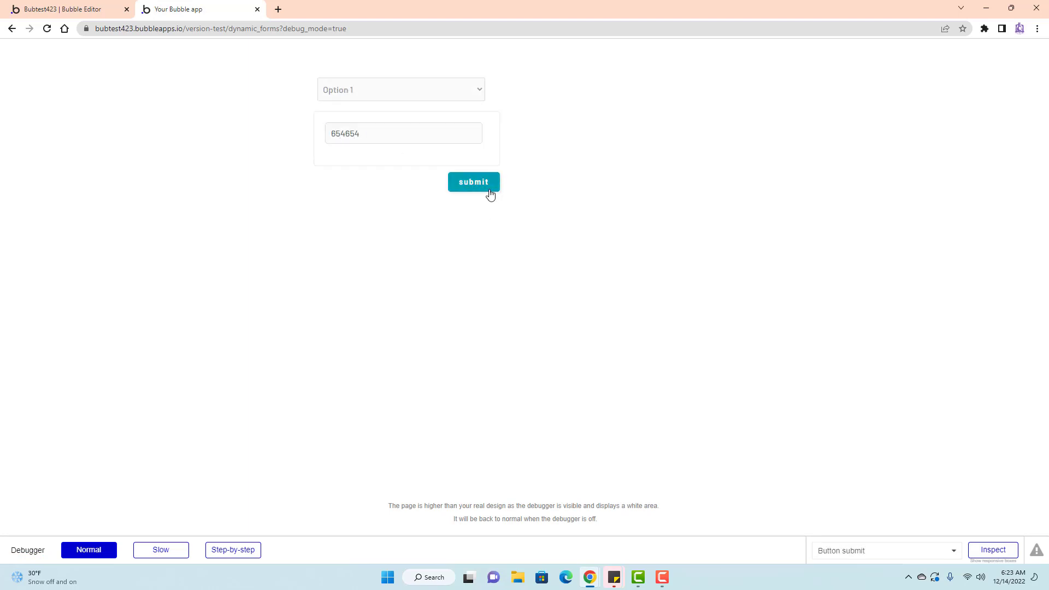
# Switch to Option 2, enter 964654 as the company name, and toggle the LLC checkbox.
pyautogui.click(402, 94)
pyautogui.click(398, 131)
pyautogui.click(401, 131)
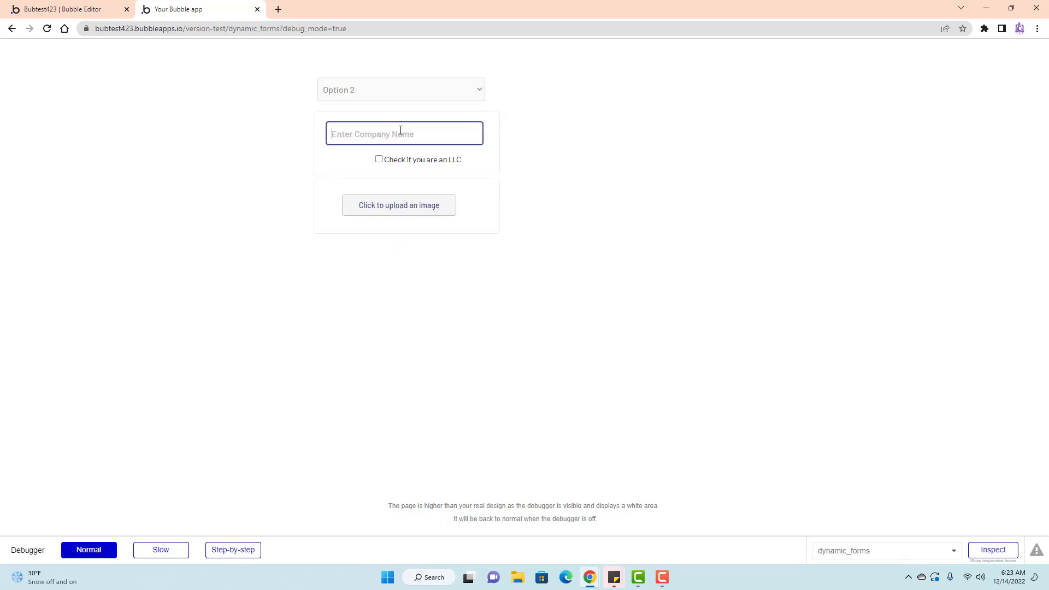
pyautogui.write('964654')
pyautogui.click(380, 160)
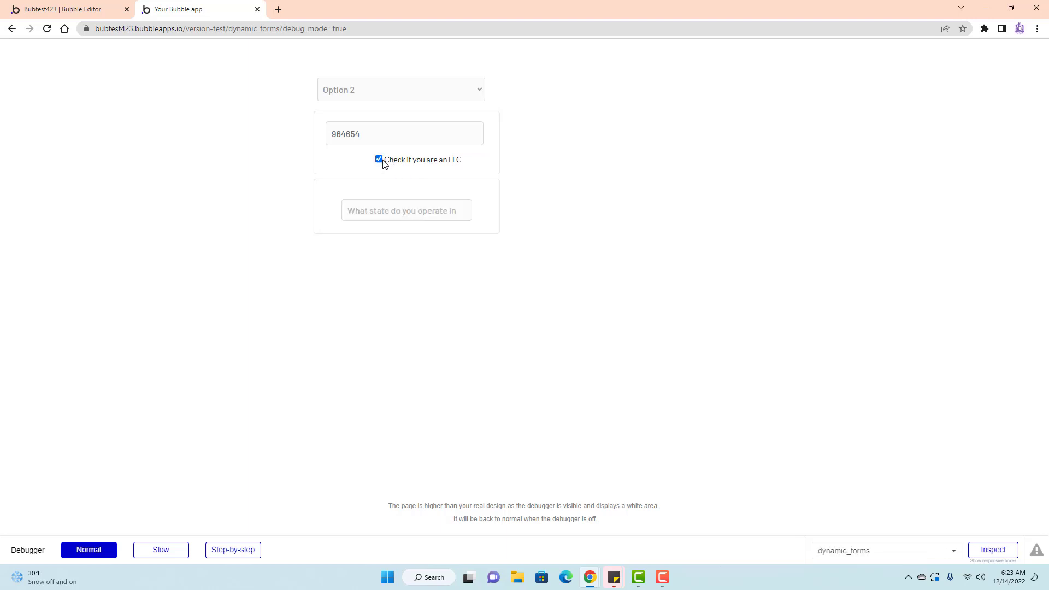
pyautogui.click(381, 160)
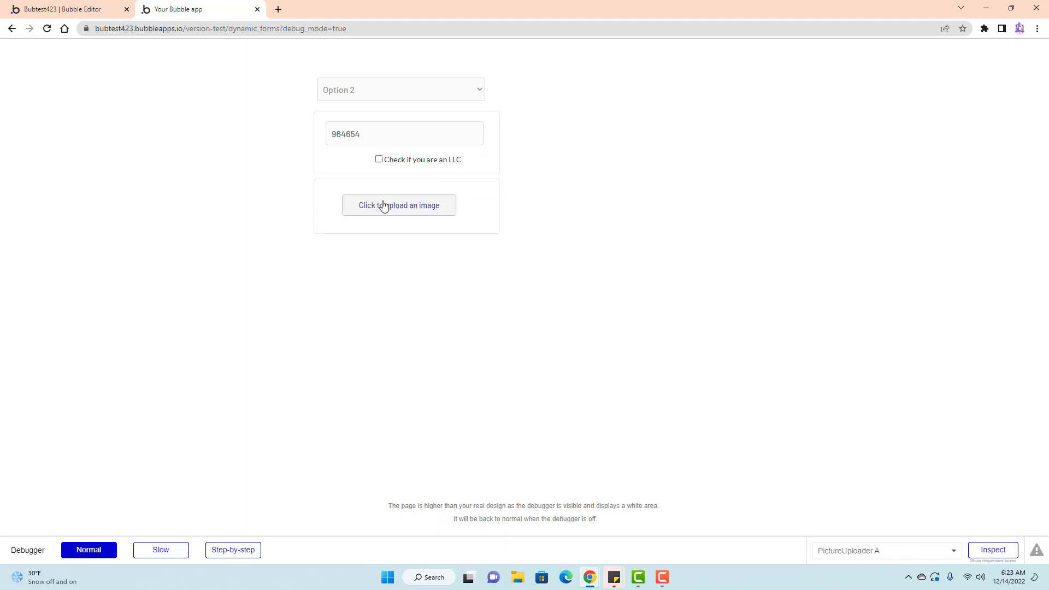
pyautogui.click(379, 159)
# Type 654 in the state field, clear it, untick LLC, and start an image upload.
pyautogui.click(415, 209)
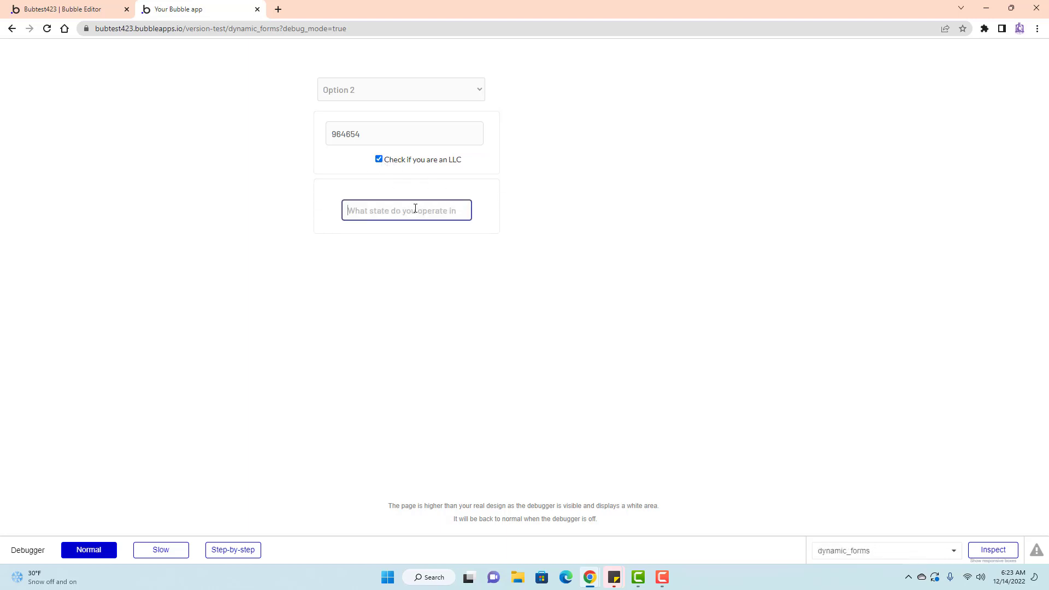
pyautogui.write('654')
pyautogui.click(447, 263)
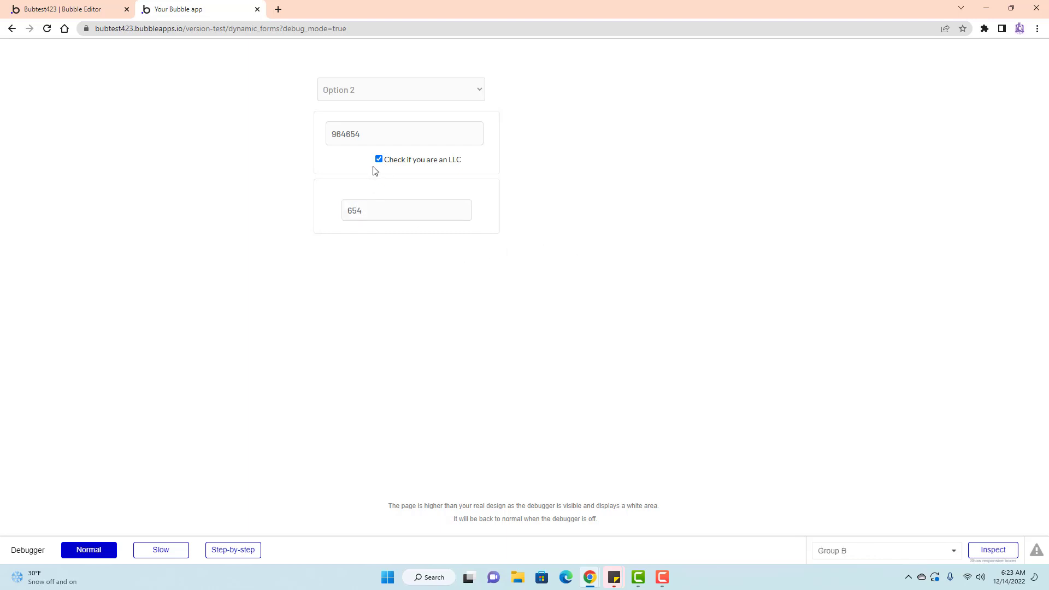
pyautogui.moveTo(372, 210); pyautogui.dragTo(331, 215)
pyautogui.press('BackSpace')
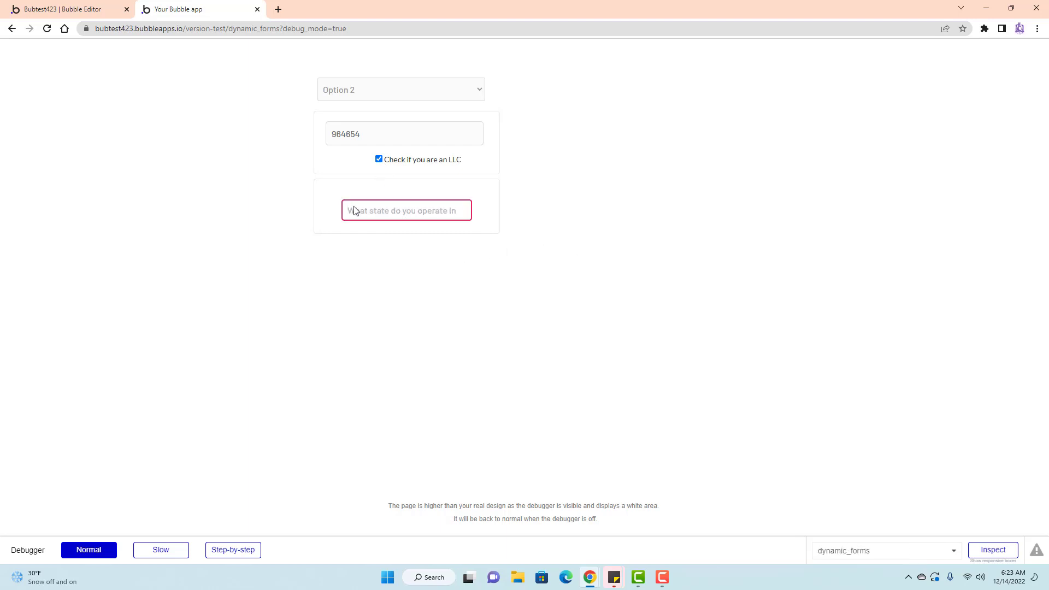
pyautogui.click(389, 160)
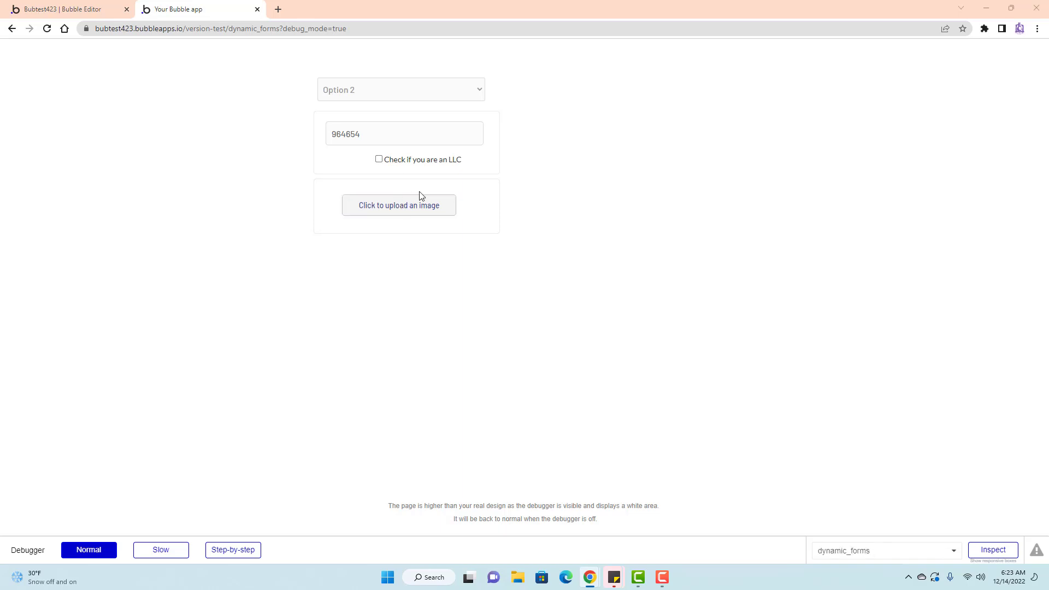
pyautogui.click(419, 197)
# Choose the fear-4750252 image from Downloads and open it for upload.
pyautogui.scroll(-3, 153, 257)
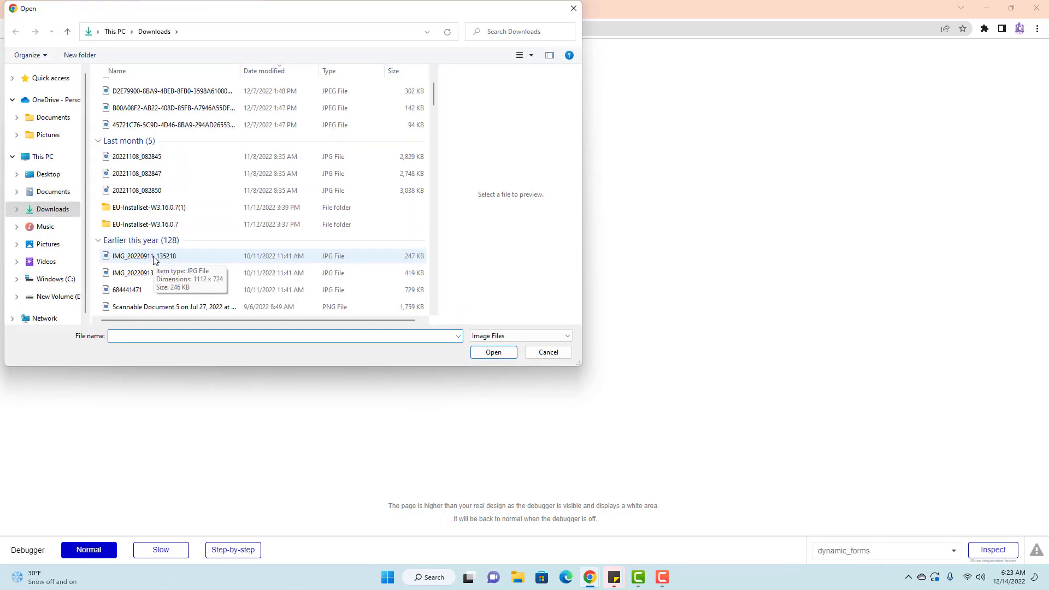
pyautogui.scroll(-2, 154, 196)
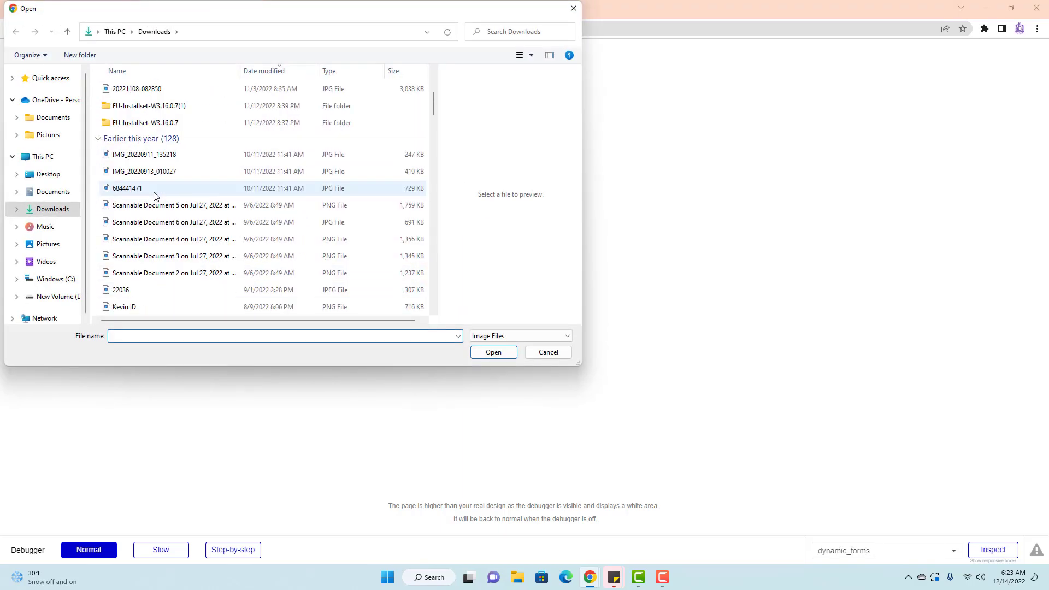
pyautogui.scroll(-10, 147, 276)
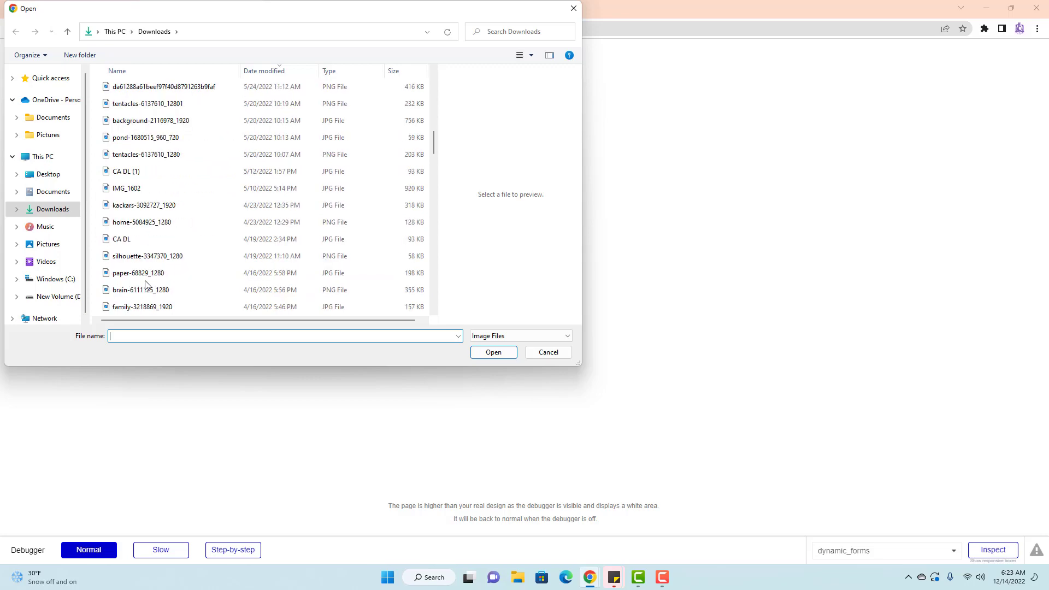
pyautogui.scroll(-3, 145, 275)
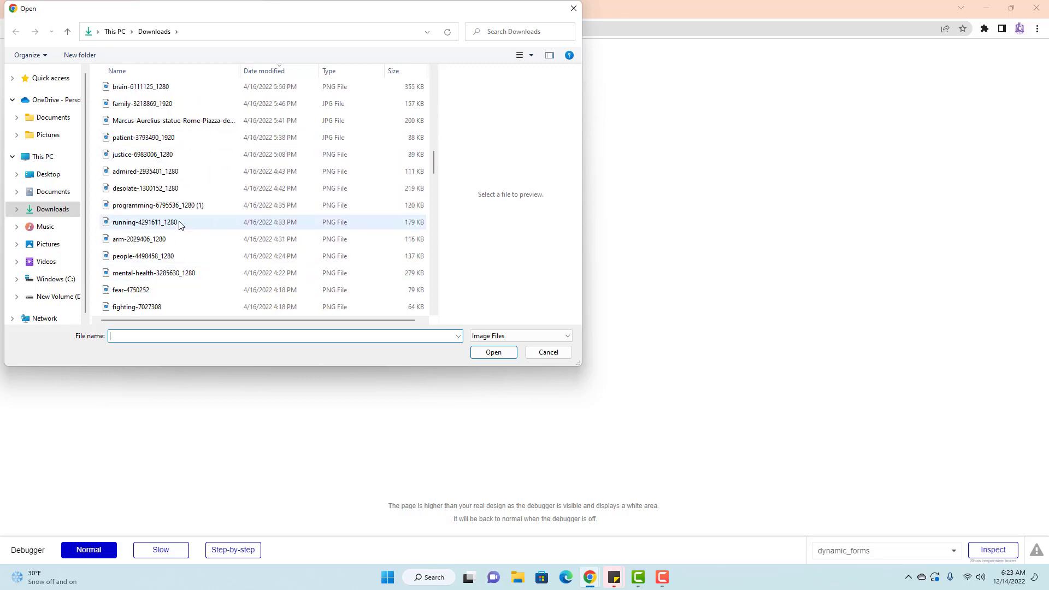
pyautogui.scroll(3, 180, 229)
pyautogui.scroll(-4, 182, 223)
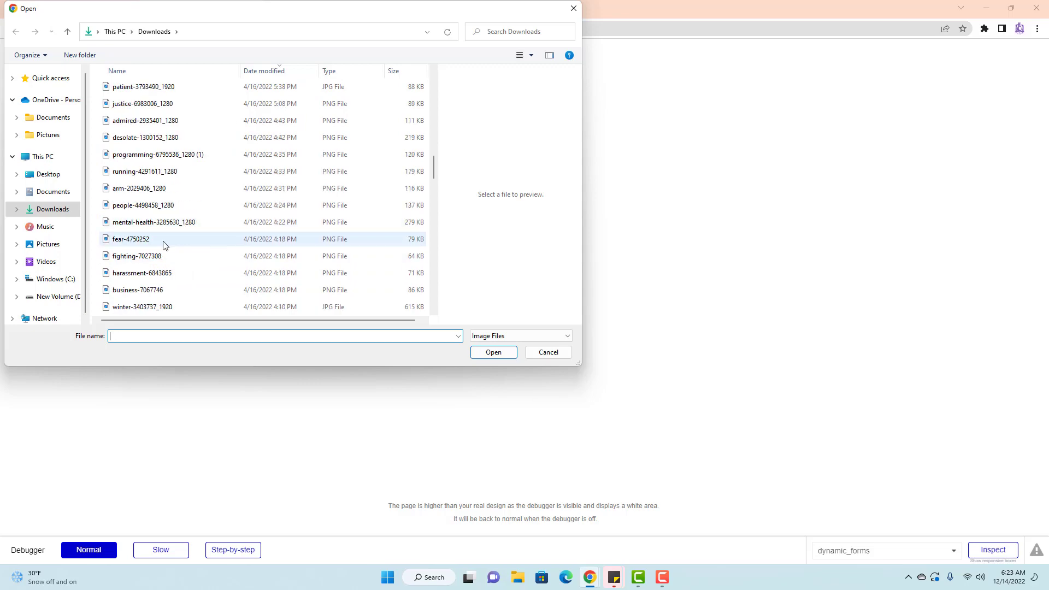
pyautogui.click(164, 244)
pyautogui.click(494, 352)
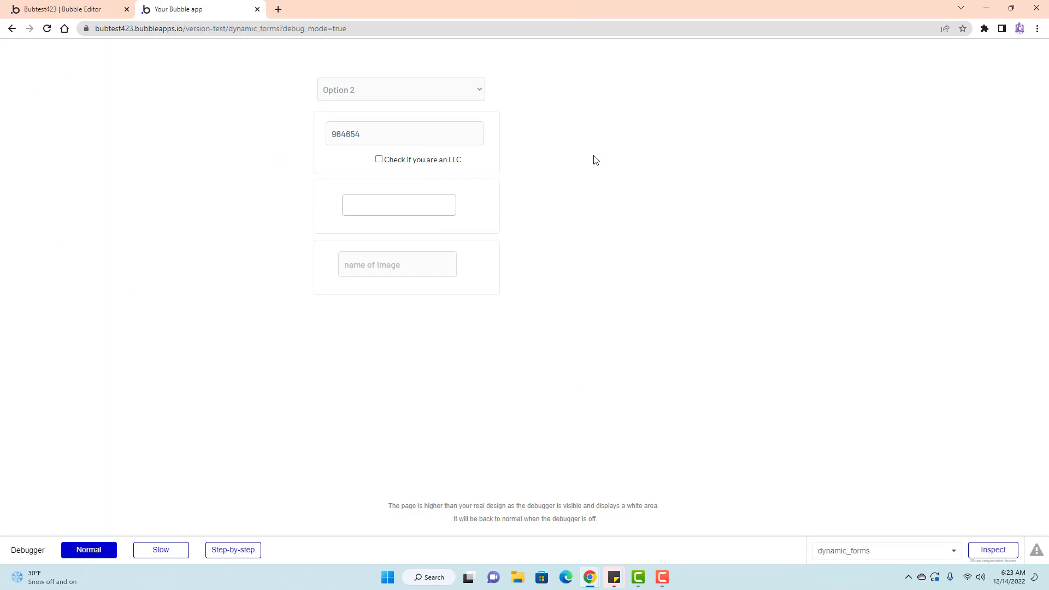
# Enter '654+654' as the image name, submit, and switch the dropdown back to Option 1.
pyautogui.click(401, 268)
pyautogui.write('654+654')
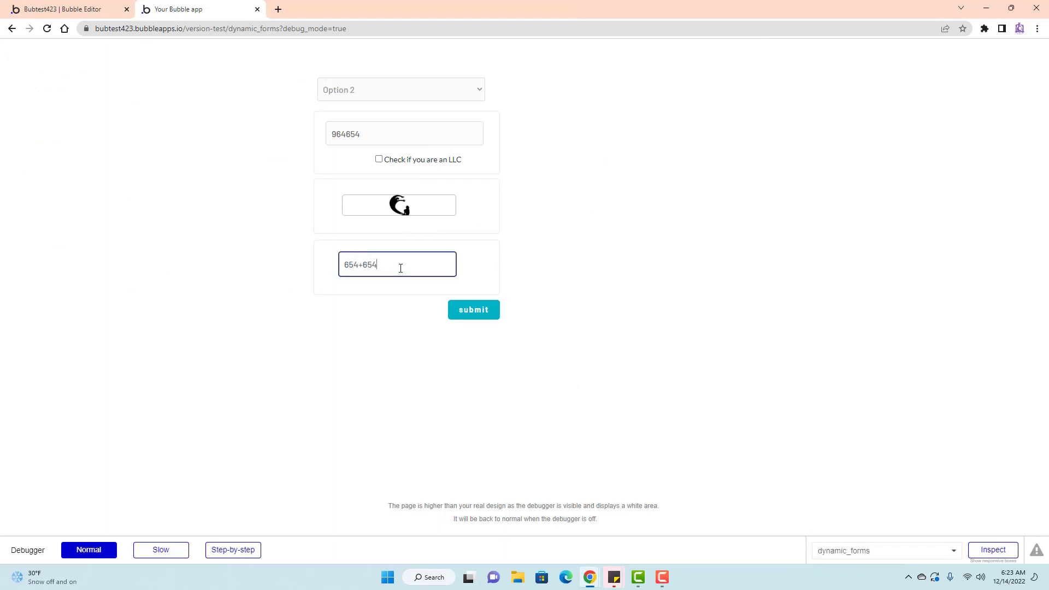
pyautogui.click(472, 315)
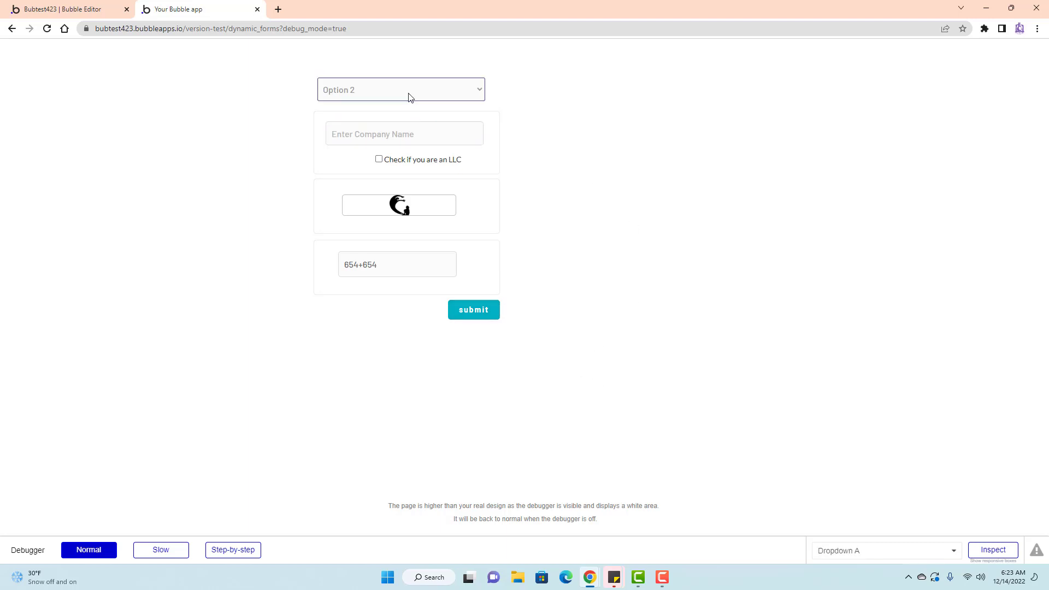
pyautogui.click(412, 89)
pyautogui.click(384, 116)
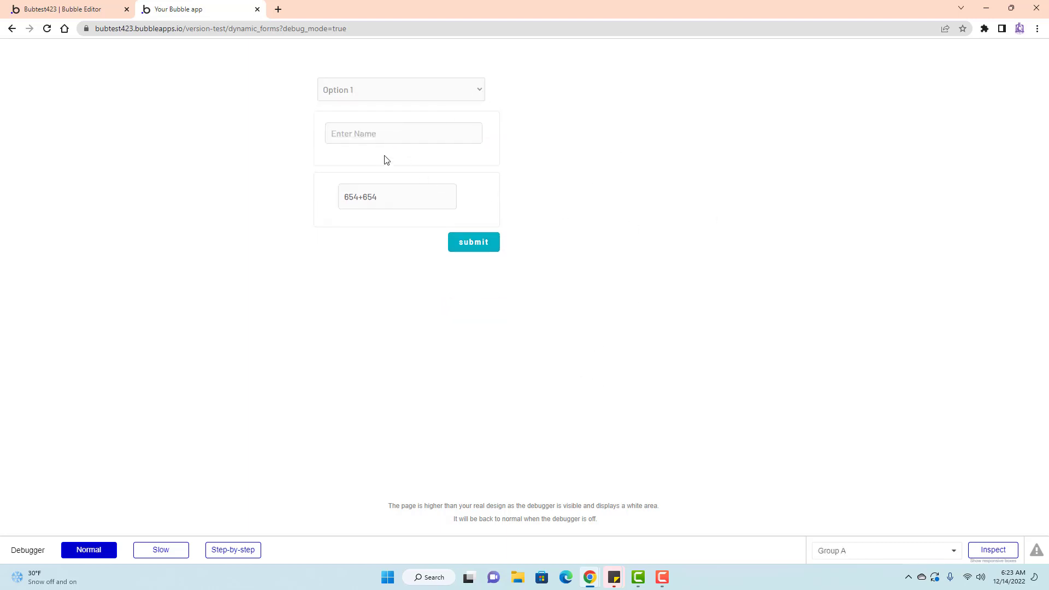
pyautogui.click(372, 134)
# Flip the dropdown between Option 2 and Option 1 repeatedly, then return to the editor.
pyautogui.click(431, 90)
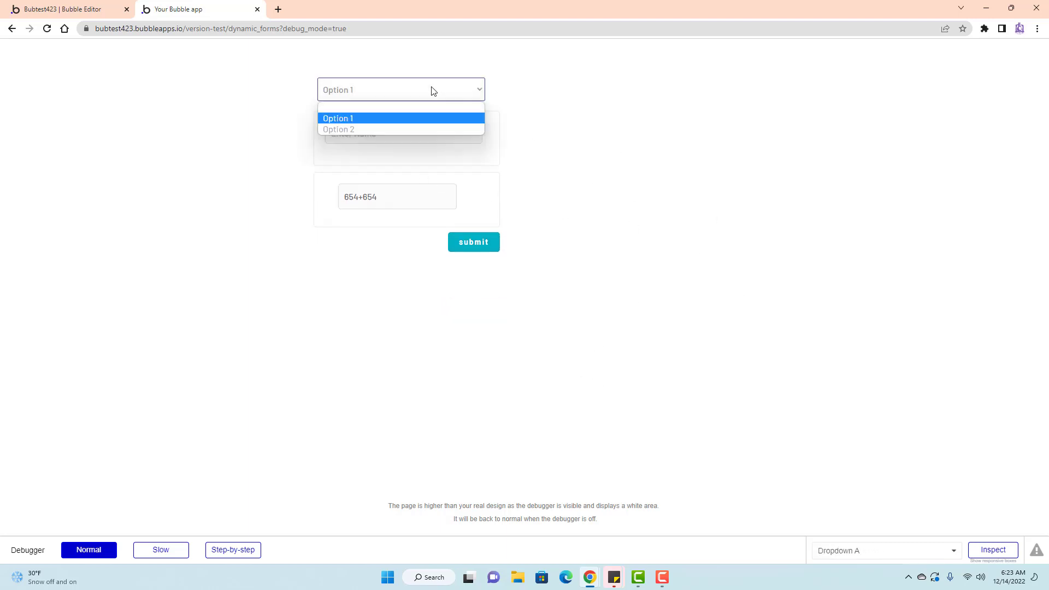
pyautogui.click(425, 134)
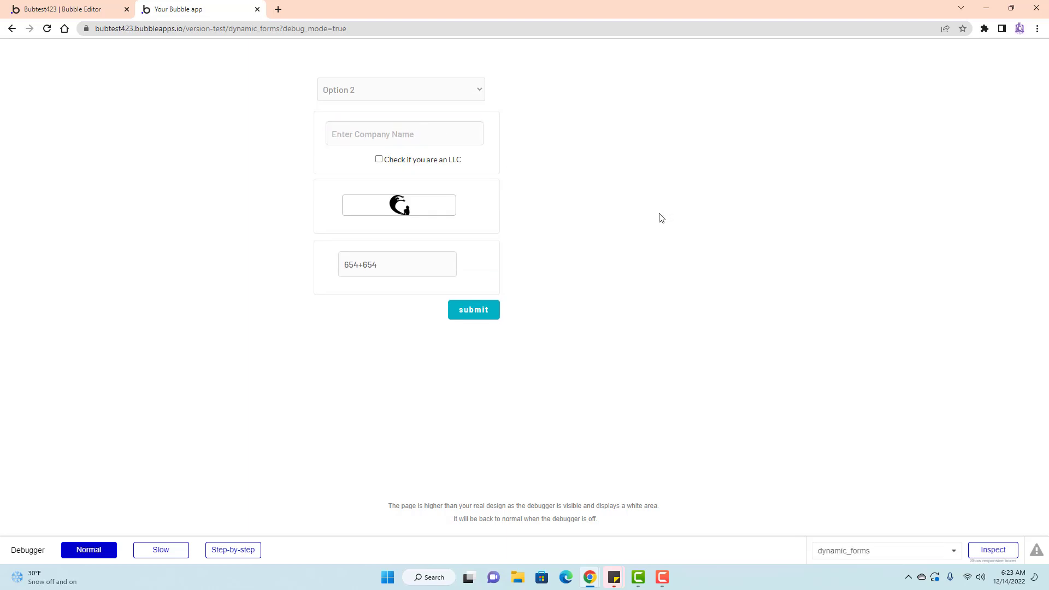
pyautogui.click(434, 96)
pyautogui.click(394, 117)
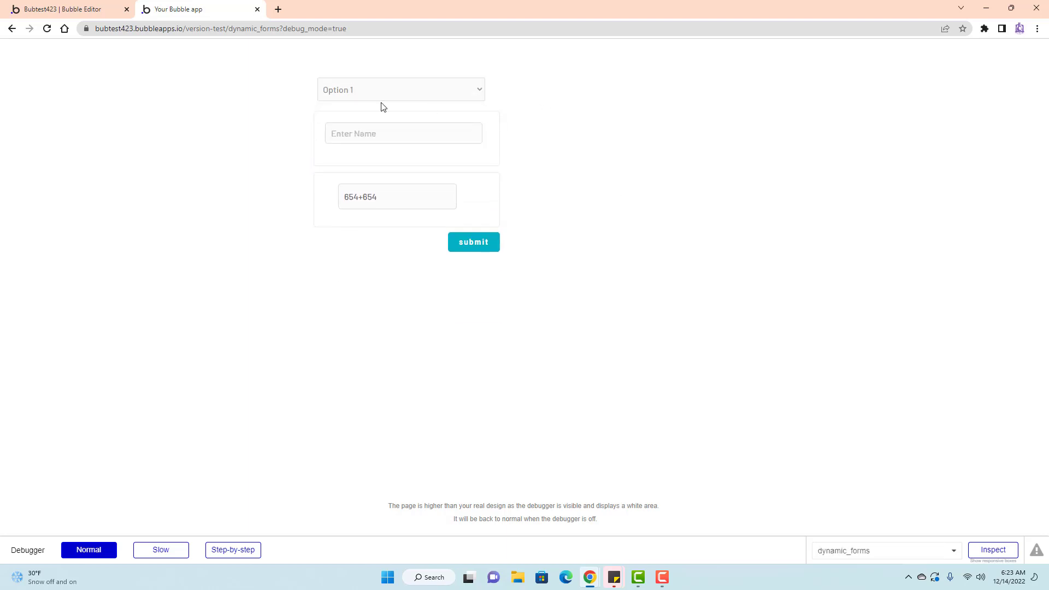
pyautogui.click(396, 89)
pyautogui.click(388, 124)
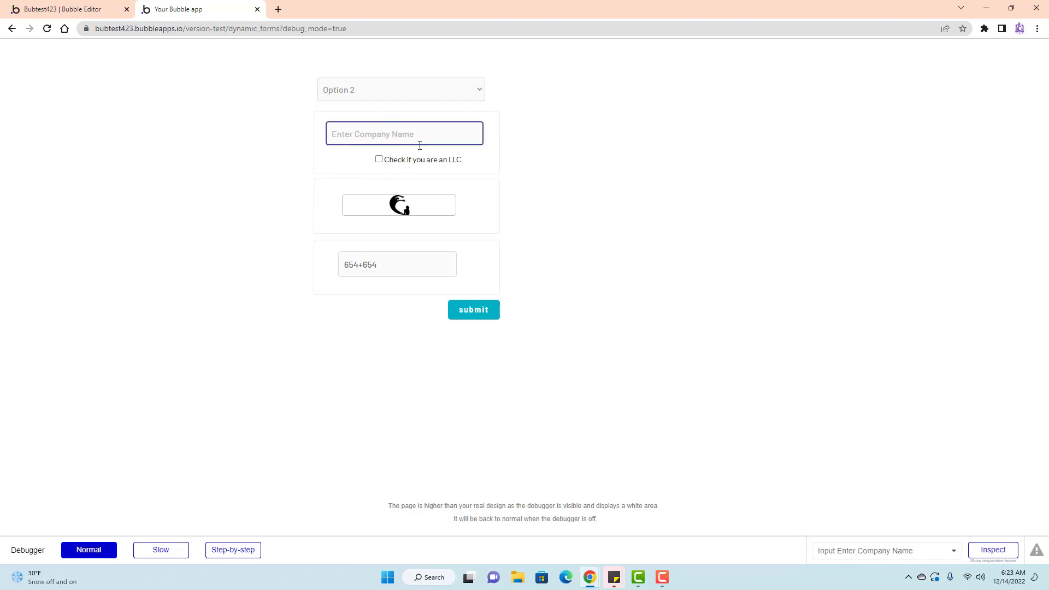
pyautogui.click(414, 91)
pyautogui.click(399, 117)
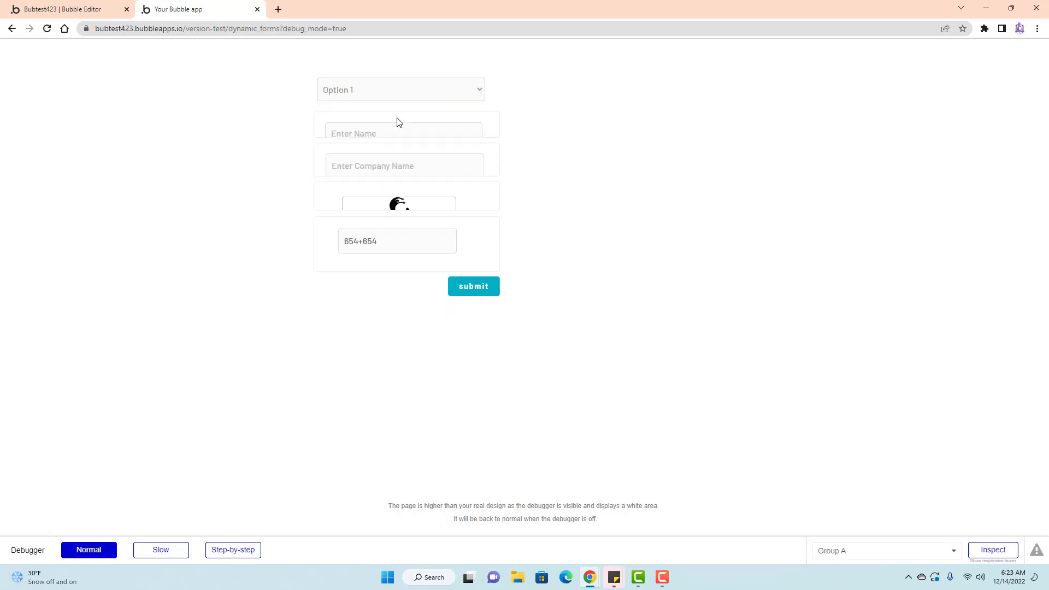
pyautogui.click(399, 94)
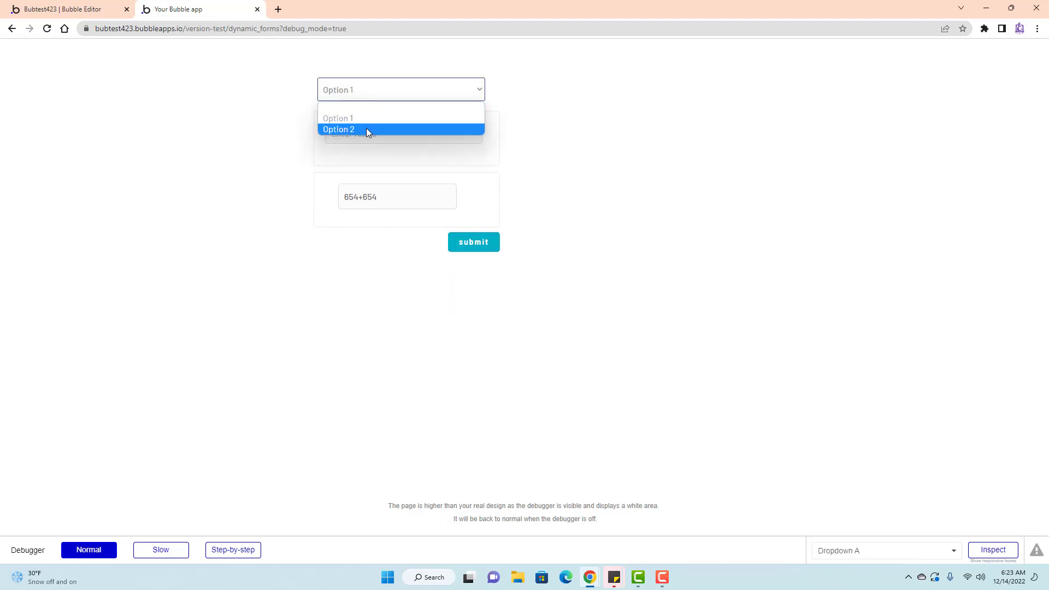
pyautogui.click(363, 131)
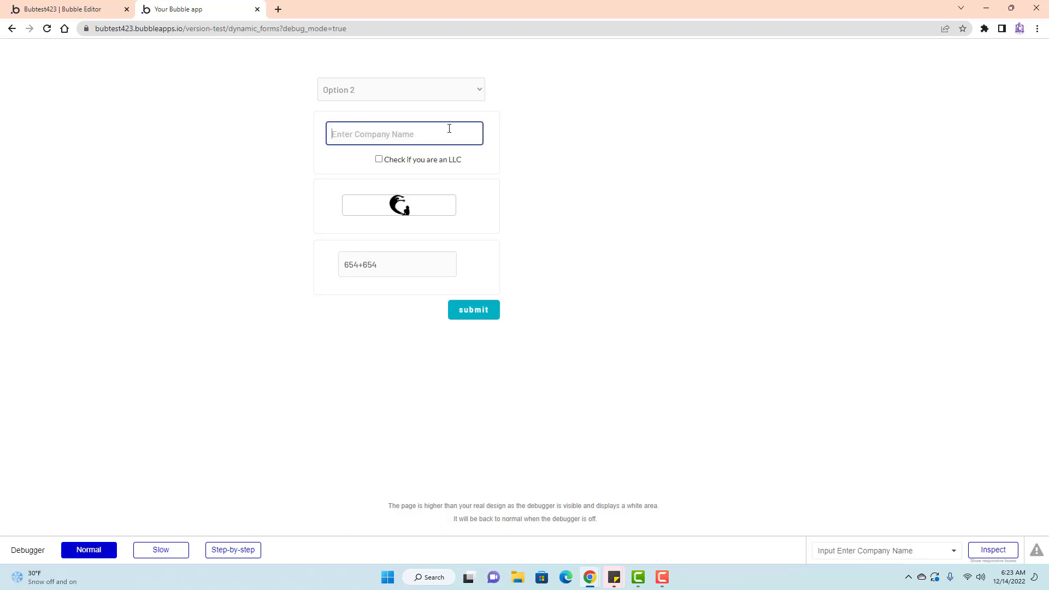
pyautogui.click(62, 9)
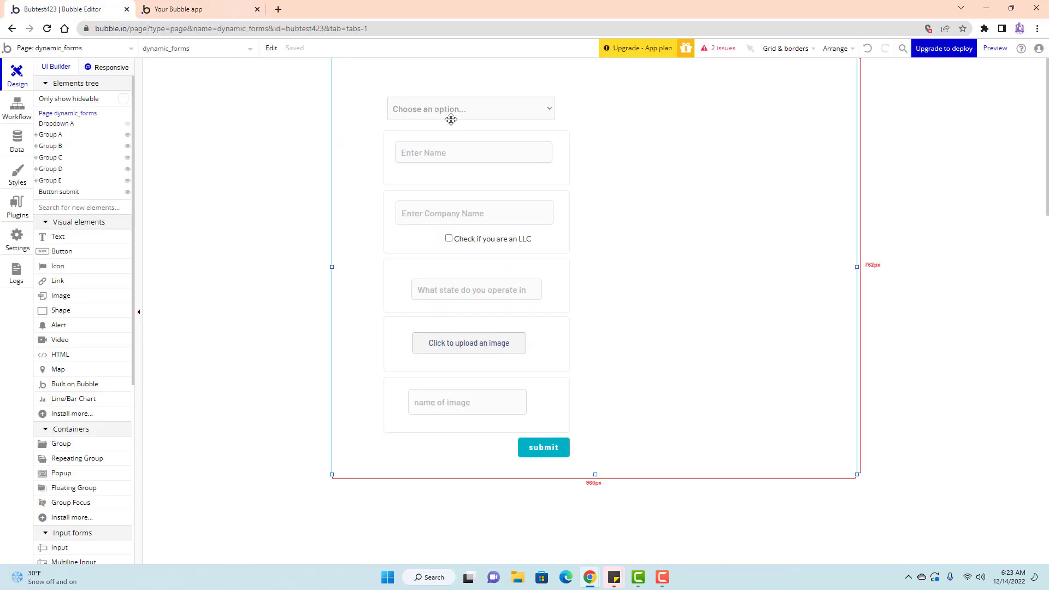
pyautogui.doubleClick(481, 149)
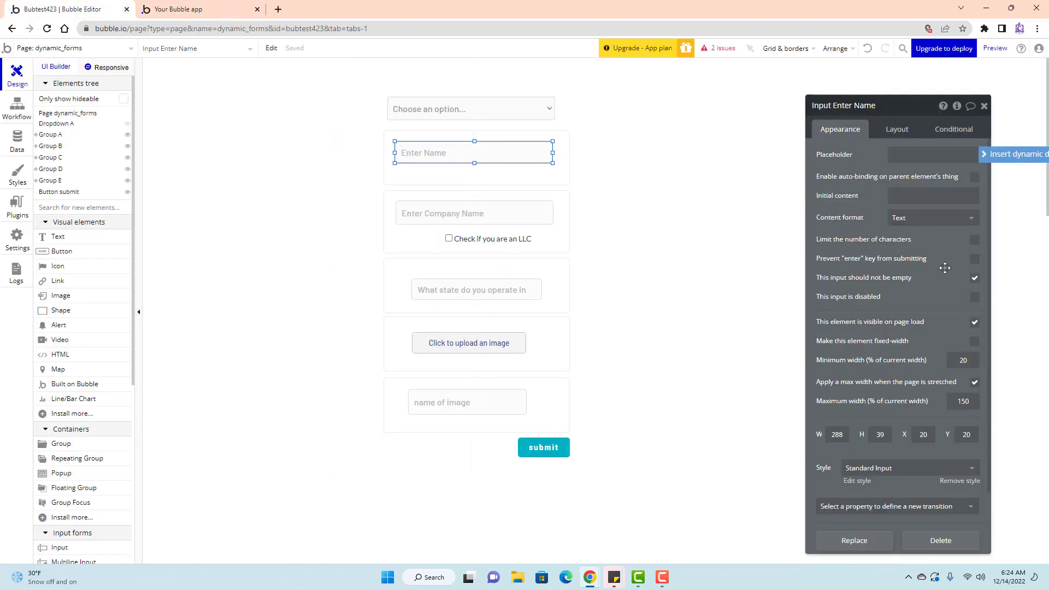
pyautogui.click(525, 299)
pyautogui.click(602, 231)
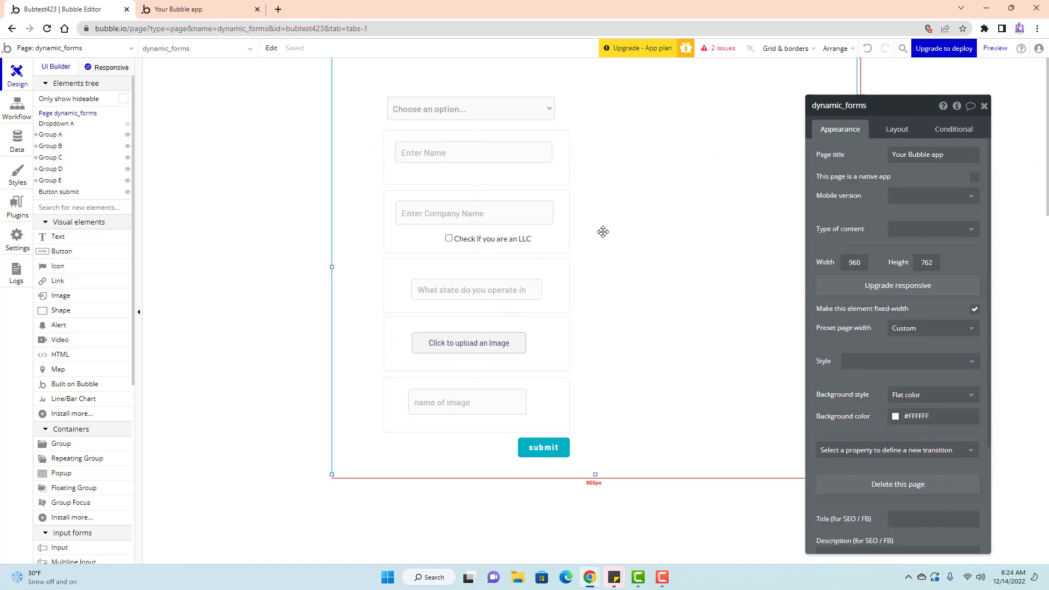
pyautogui.click(985, 105)
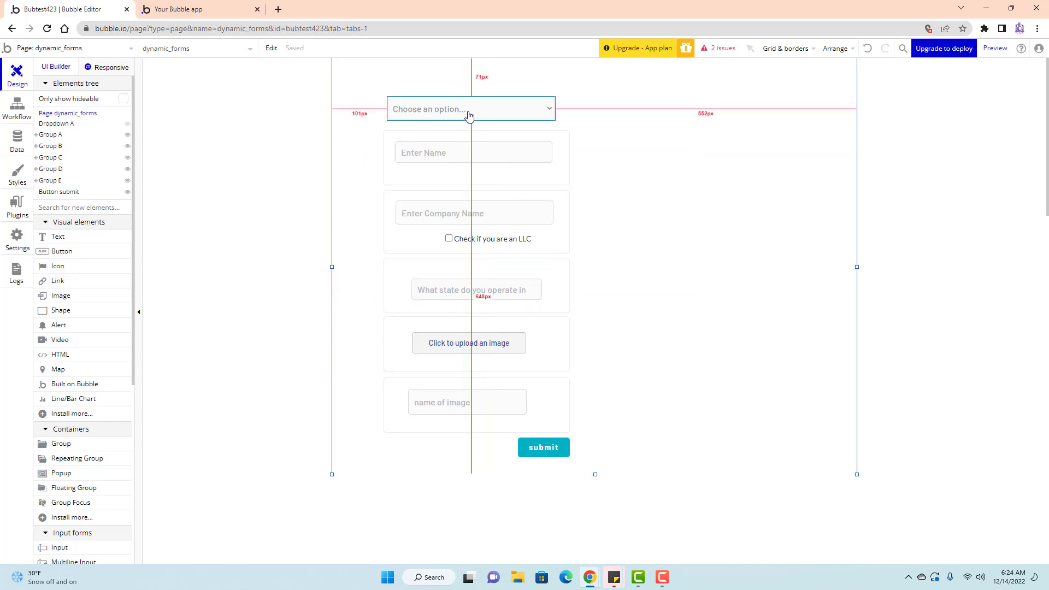
# Add a second Group C condition on Dropdown A's value, checking the dropdown's Option 1/Option 2 choices.
pyautogui.doubleClick(552, 277)
pyautogui.click(954, 129)
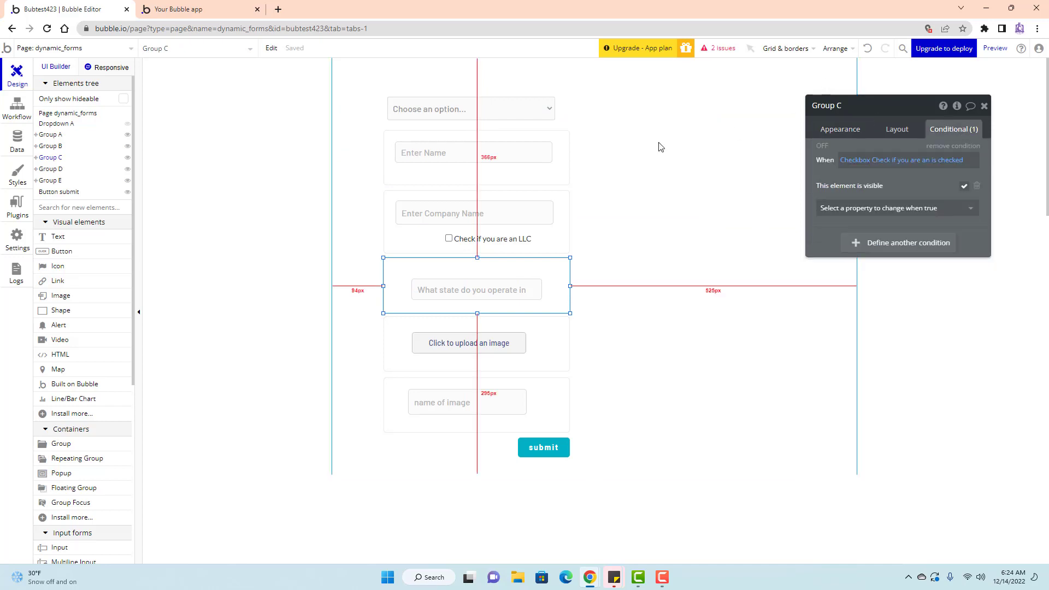
pyautogui.click(884, 246)
pyautogui.click(859, 246)
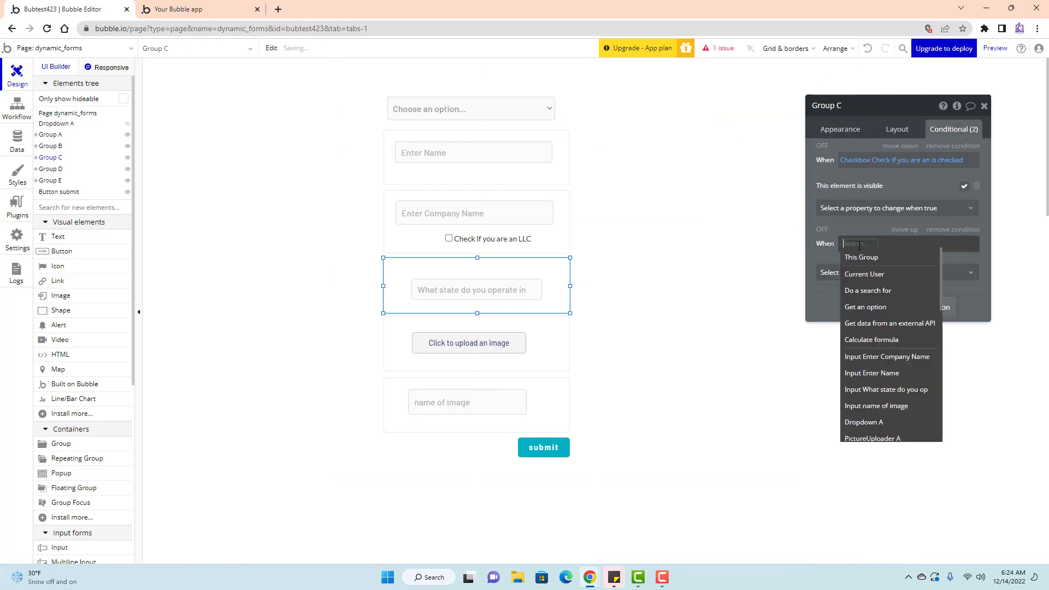
pyautogui.click(885, 424)
pyautogui.click(907, 289)
pyautogui.click(921, 261)
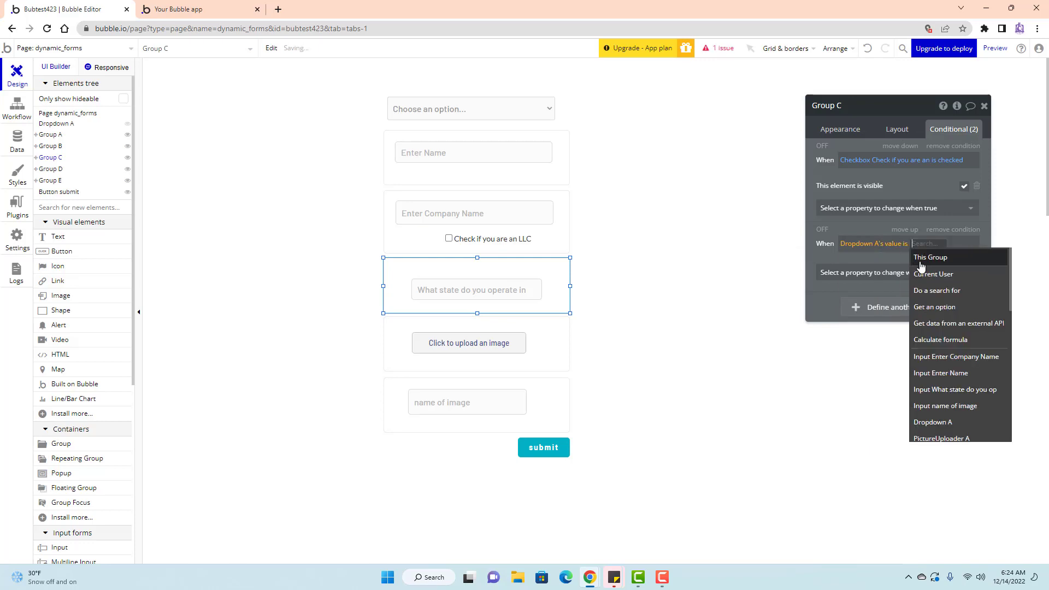
pyautogui.click(435, 109)
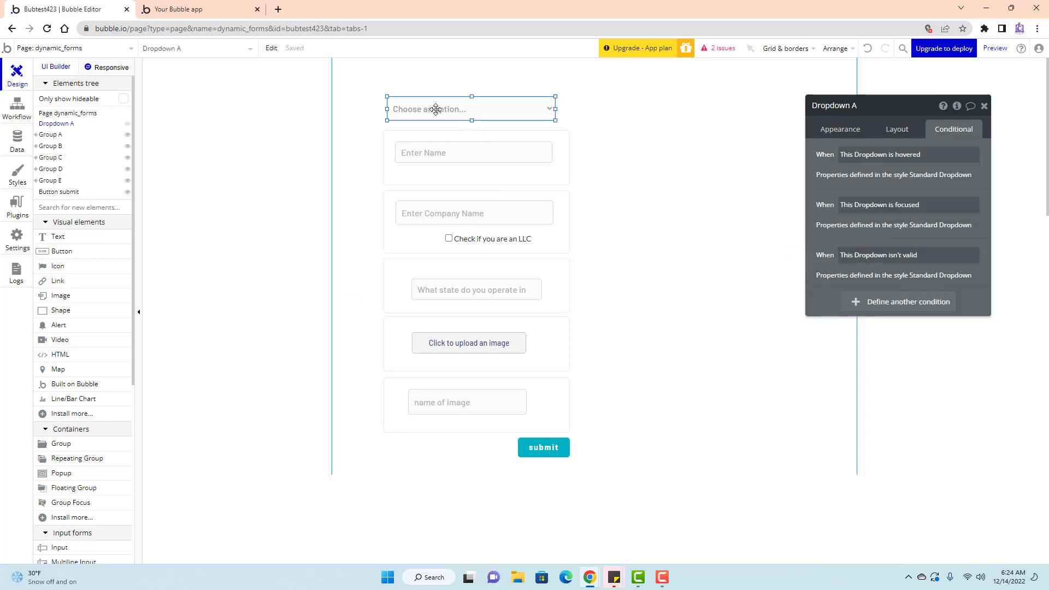
pyautogui.doubleClick(436, 109)
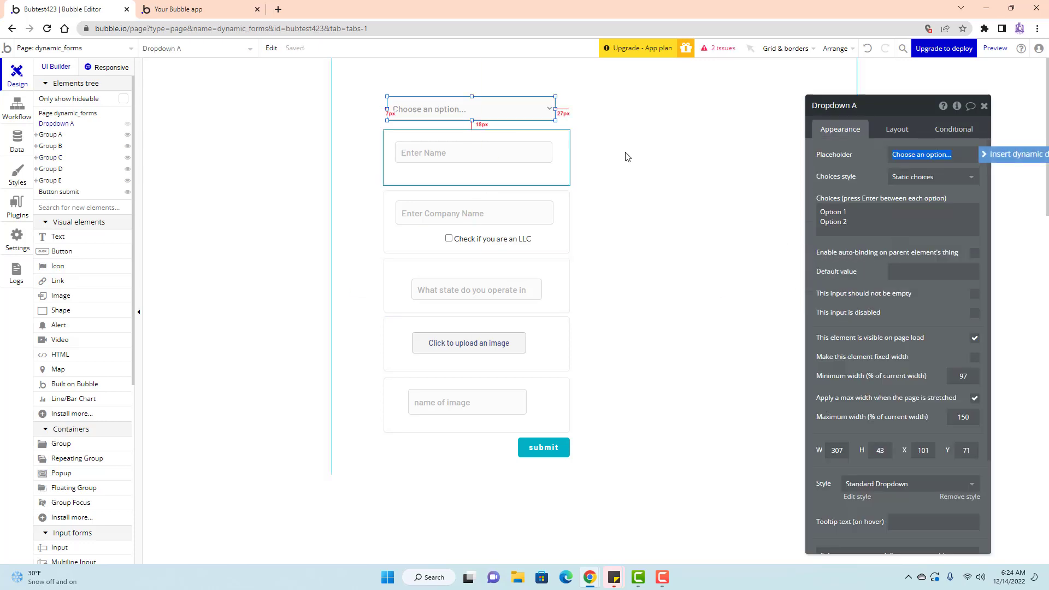
pyautogui.click(536, 268)
pyautogui.click(966, 129)
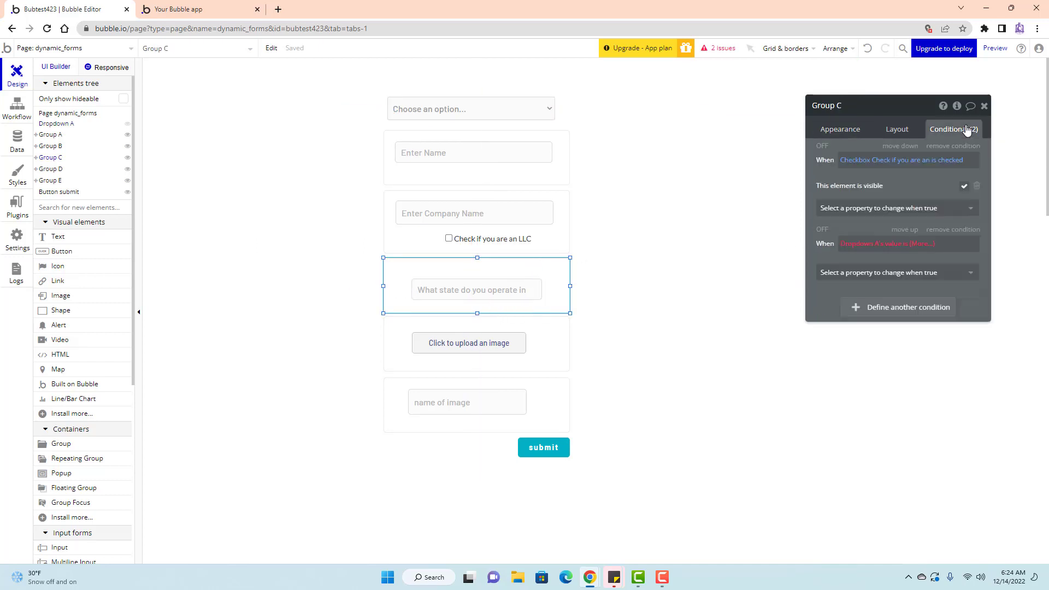
# Finish the condition as 'is not Option 2' with 'This element is visible' unchecked.
pyautogui.click(909, 244)
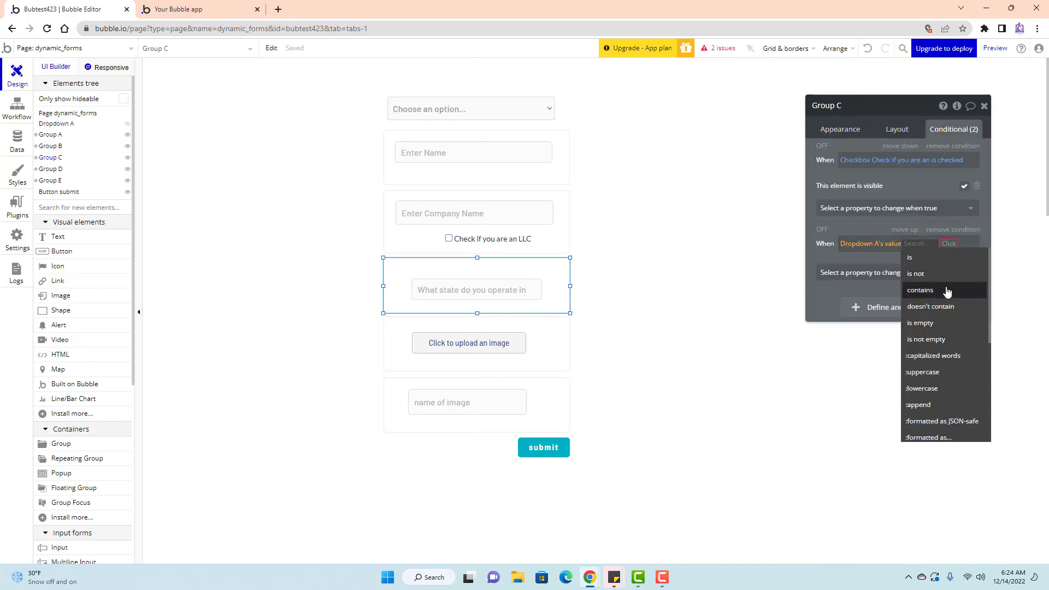
pyautogui.click(938, 274)
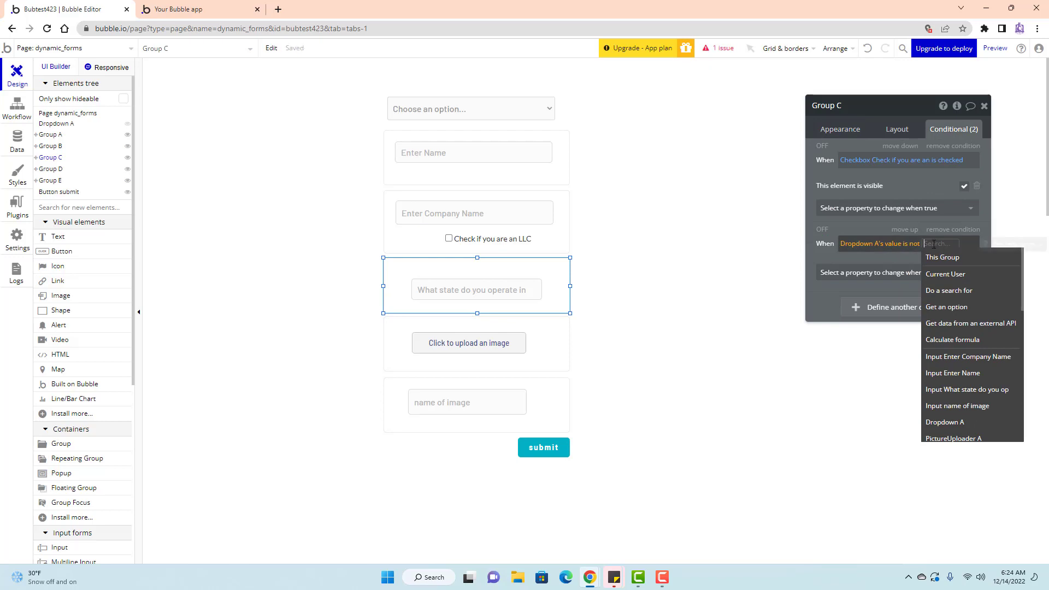
pyautogui.write('Option 2')
pyautogui.press('Return')
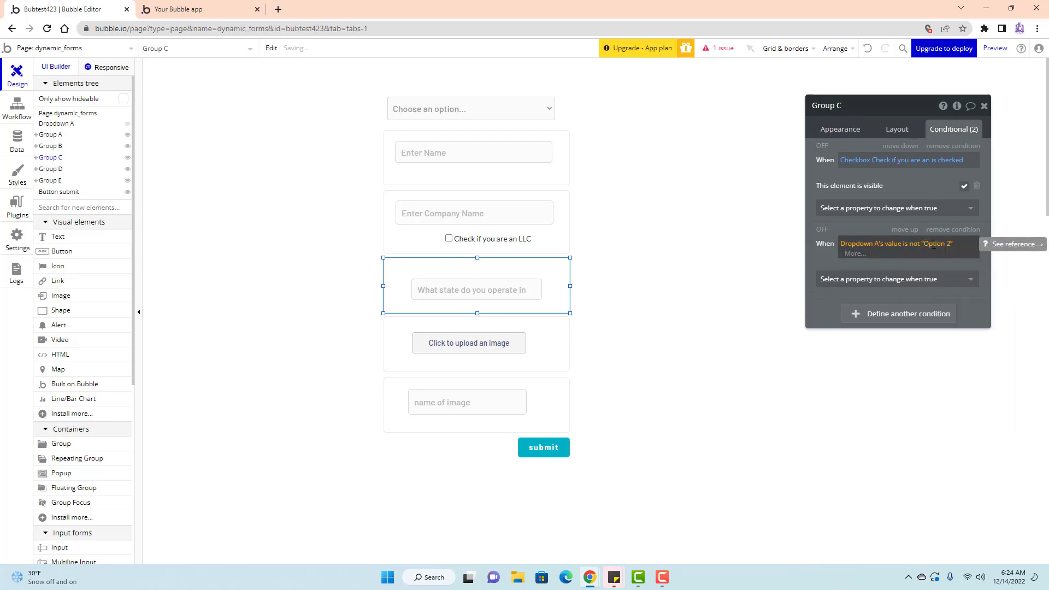
pyautogui.click(878, 279)
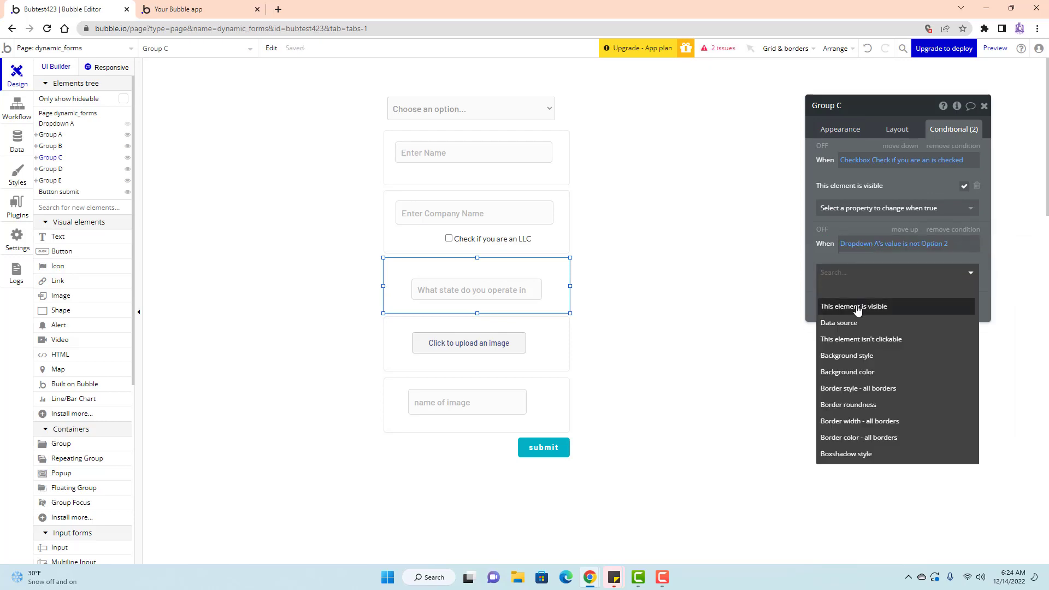
pyautogui.click(861, 305)
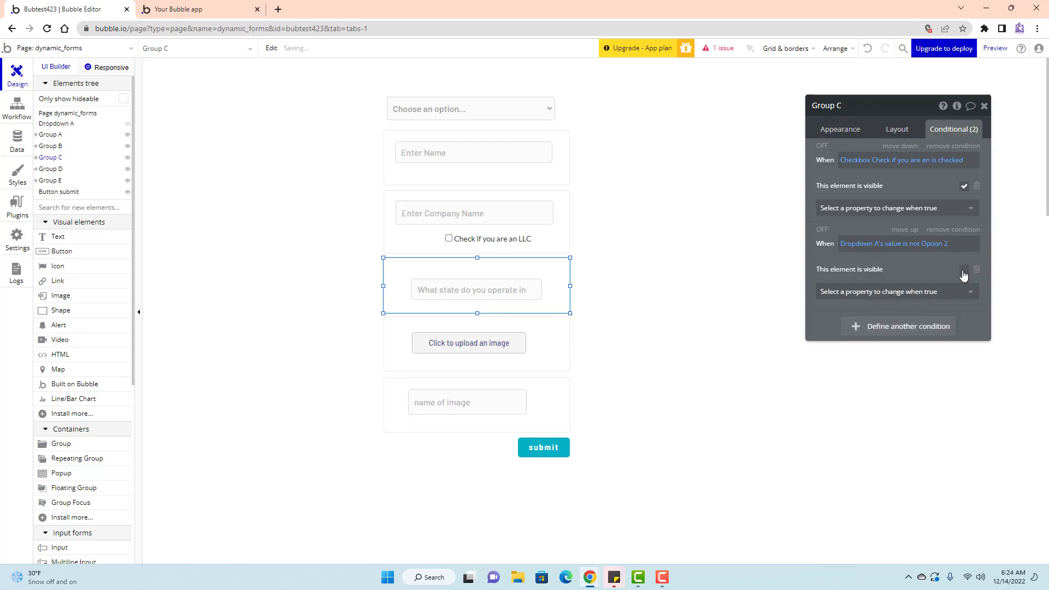
pyautogui.click(985, 105)
pyautogui.click(995, 48)
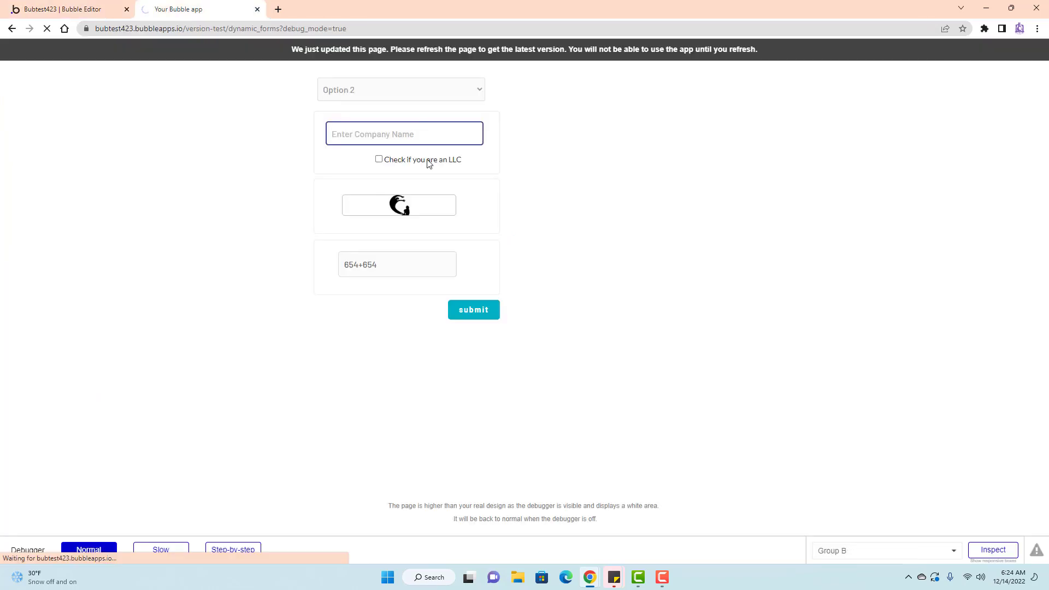
# In the preview, choose Option 2 and tick LLC so the state field appears.
pyautogui.click(383, 90)
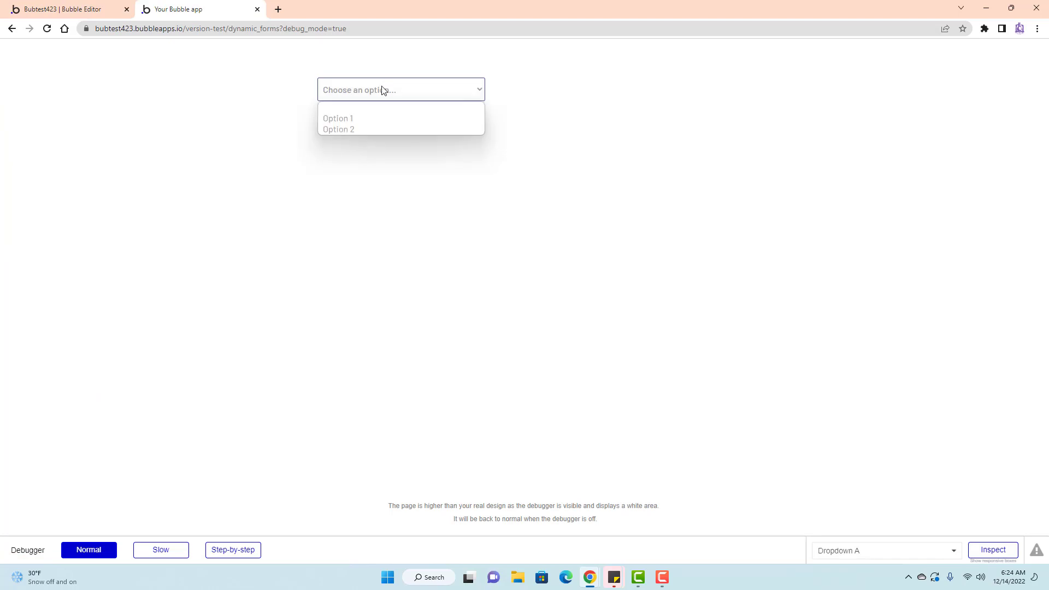
pyautogui.click(369, 128)
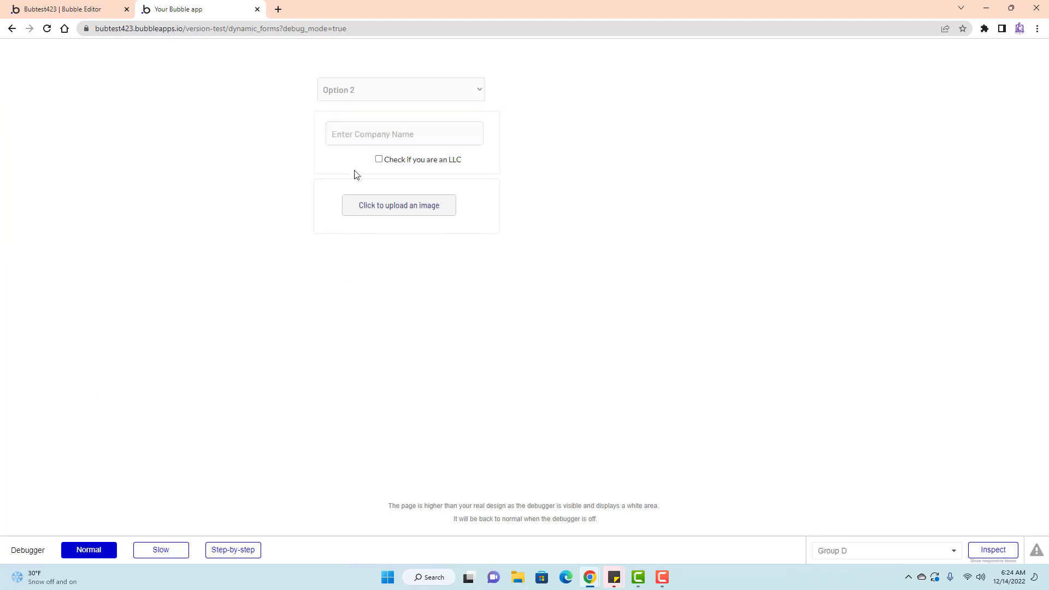
pyautogui.click(360, 95)
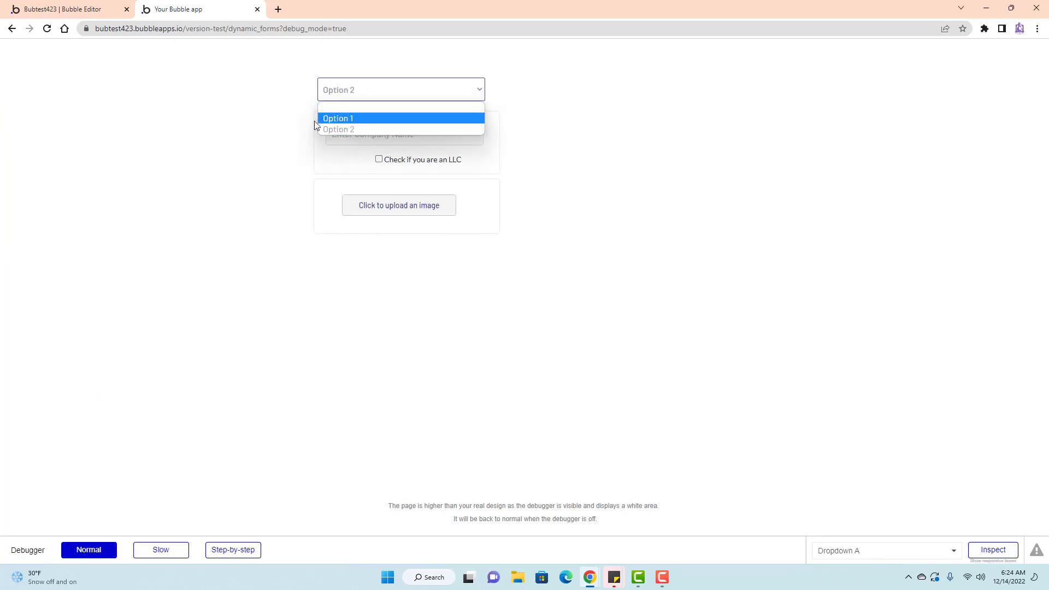
pyautogui.click(306, 179)
pyautogui.click(352, 134)
pyautogui.click(379, 159)
pyautogui.click(382, 124)
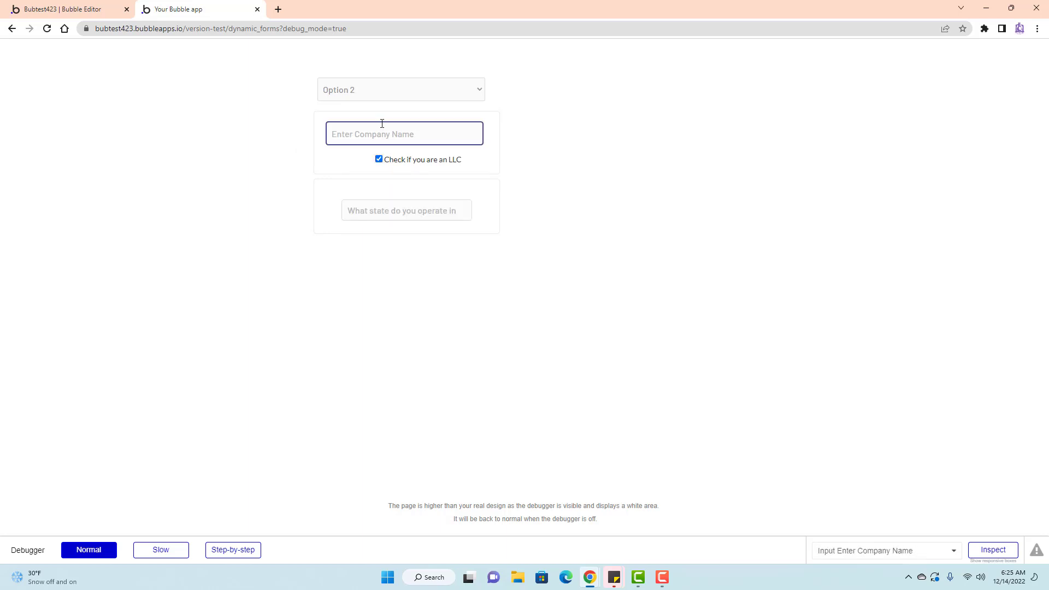
# Switch to Option 1, enter 44 in Enter Name, and submit the form.
pyautogui.click(371, 97)
pyautogui.click(361, 115)
pyautogui.click(403, 141)
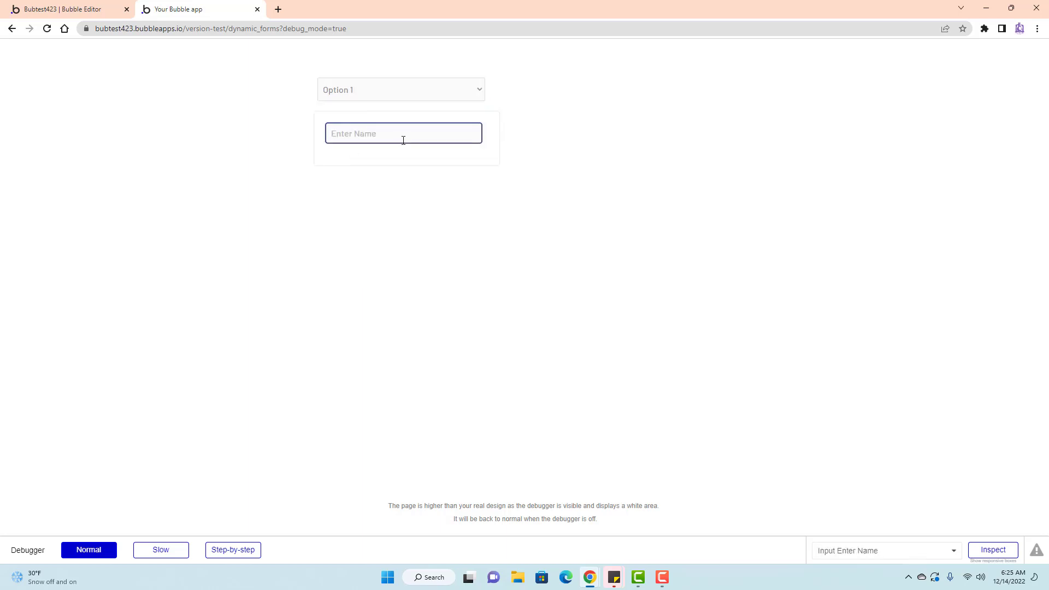
pyautogui.click(376, 96)
pyautogui.click(267, 122)
pyautogui.click(414, 131)
pyautogui.write('44')
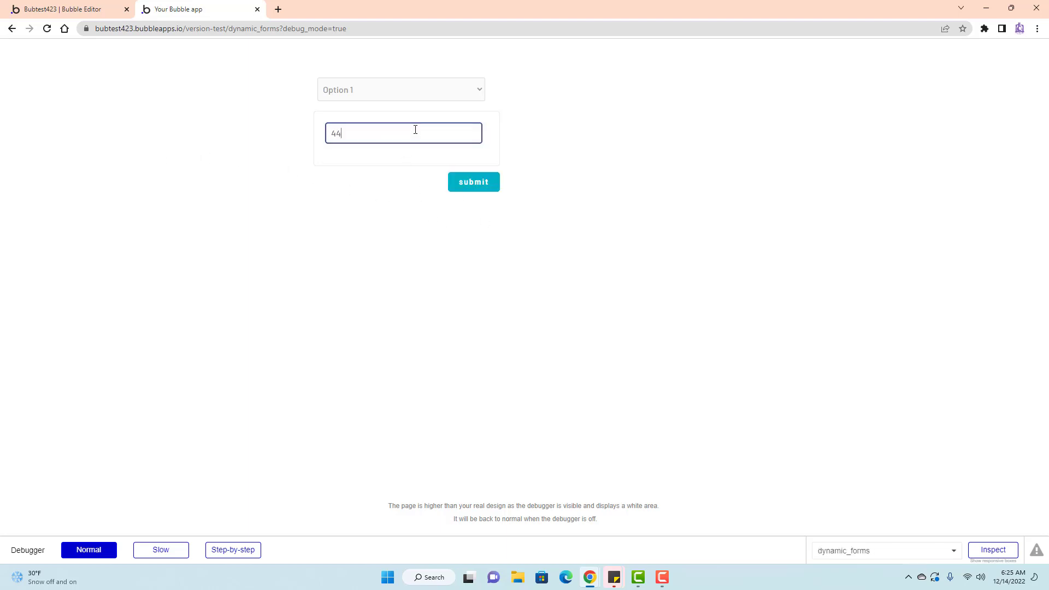
pyautogui.click(479, 187)
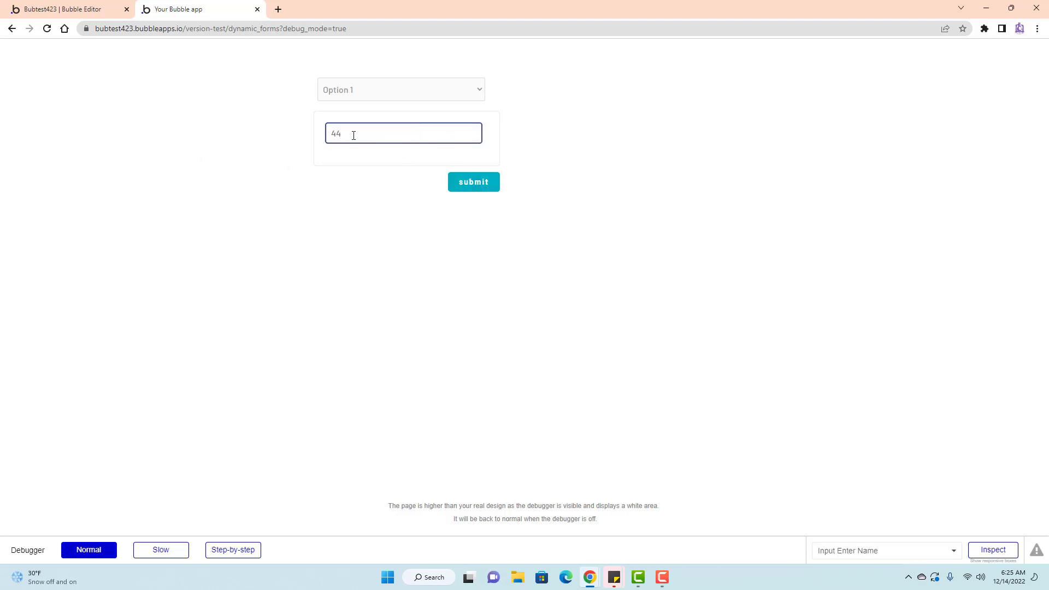
pyautogui.click(290, 137)
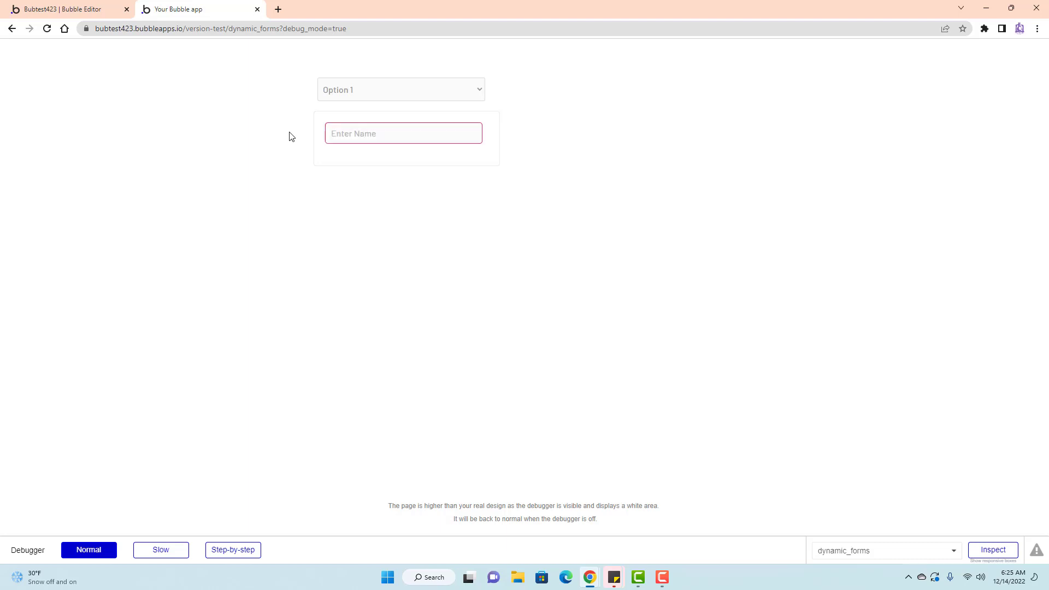